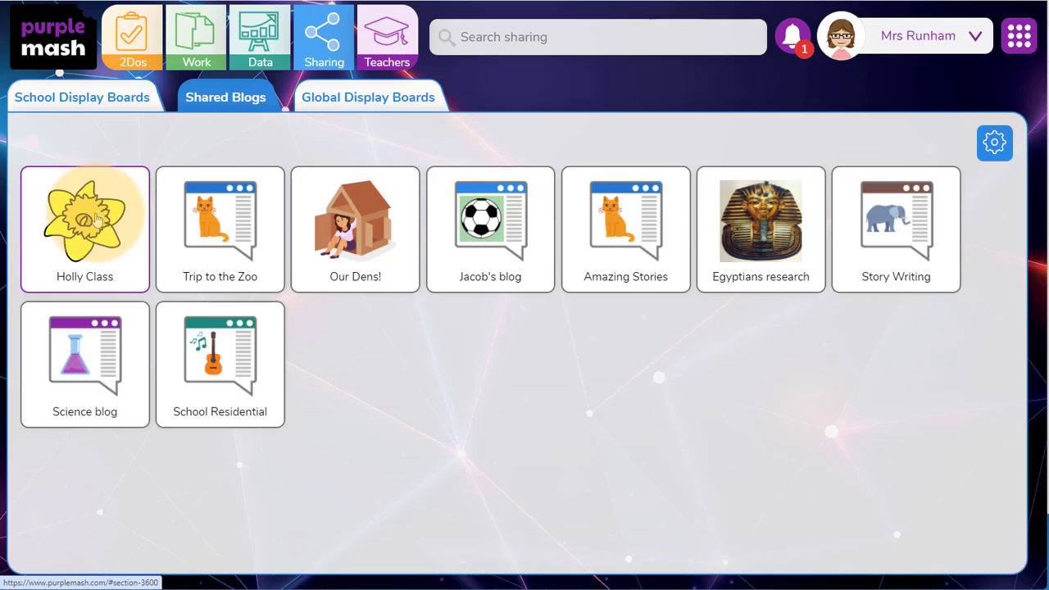
# Open the Holly Class shared blog and look through its posts down to "Finding a quarter".
pyautogui.click(96, 218)
pyautogui.scroll(-5, 1042, 27)
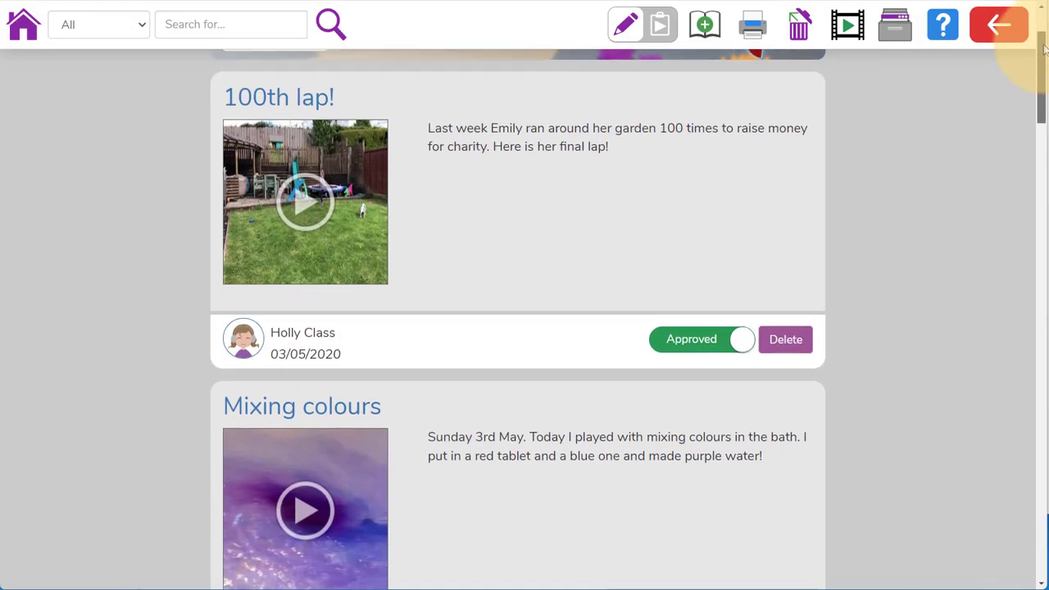
pyautogui.scroll(-4, 1044, 49)
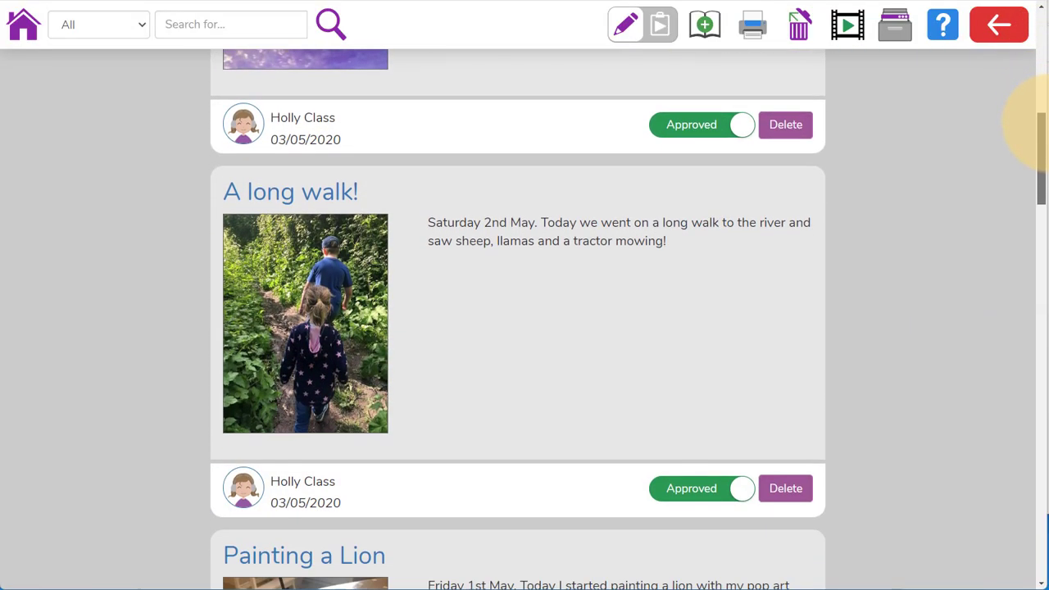
pyautogui.scroll(6, 1043, 123)
pyautogui.scroll(-20, 1042, 164)
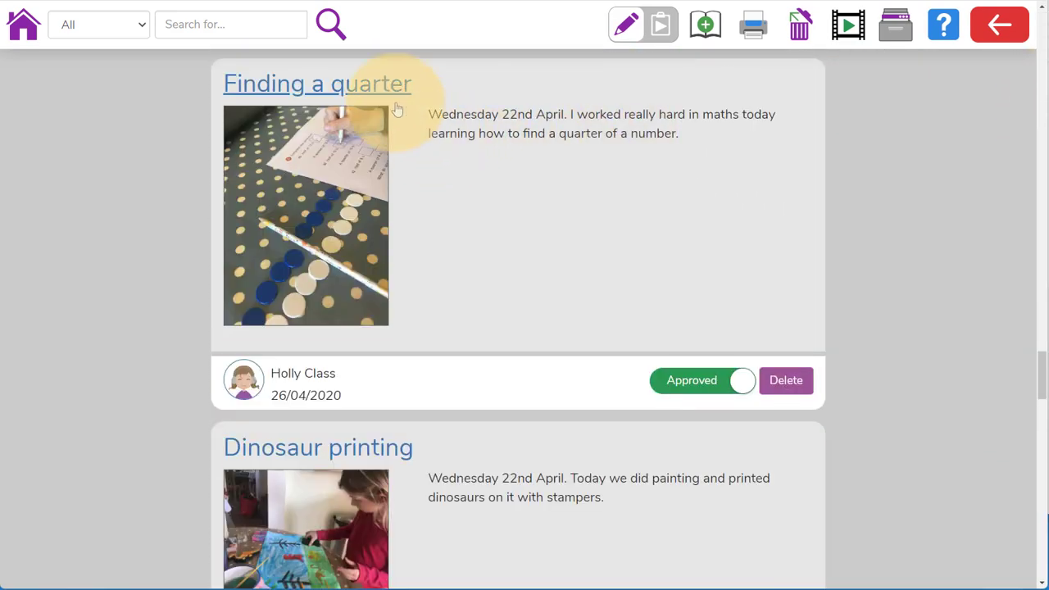
# Open the "Finding a quarter" post and view its full content.
pyautogui.click(392, 93)
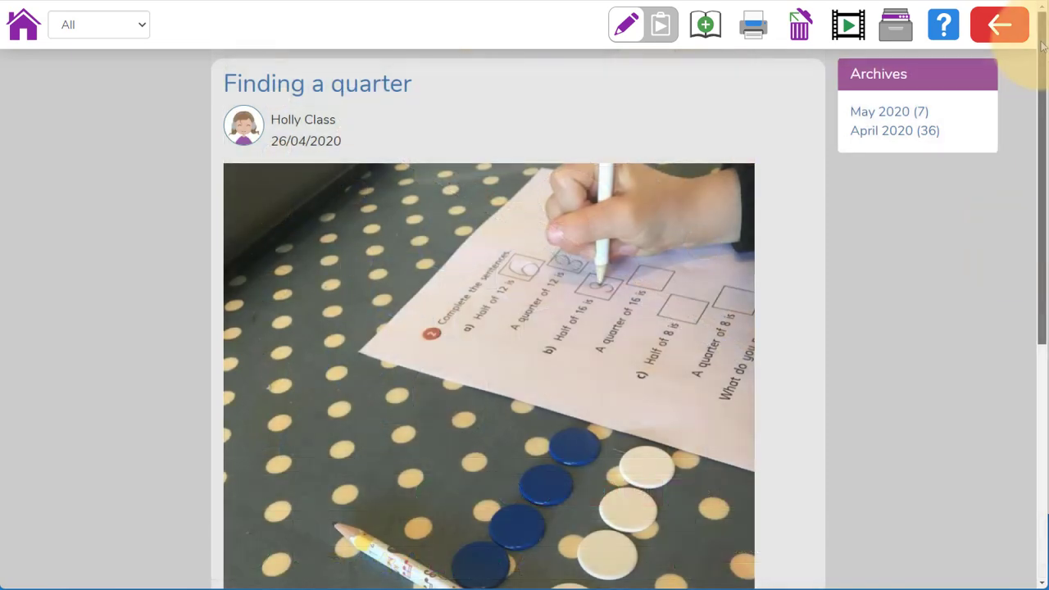
pyautogui.scroll(-2, 1042, 62)
pyautogui.moveTo(1043, 62); pyautogui.dragTo(1045, 109)
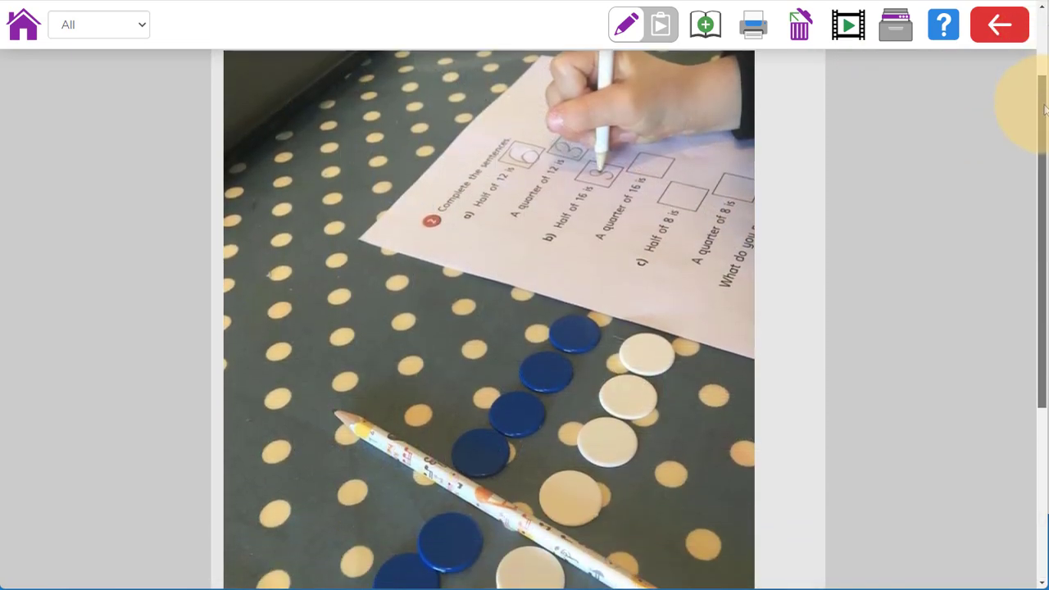
pyautogui.moveTo(1045, 108); pyautogui.dragTo(1045, 123)
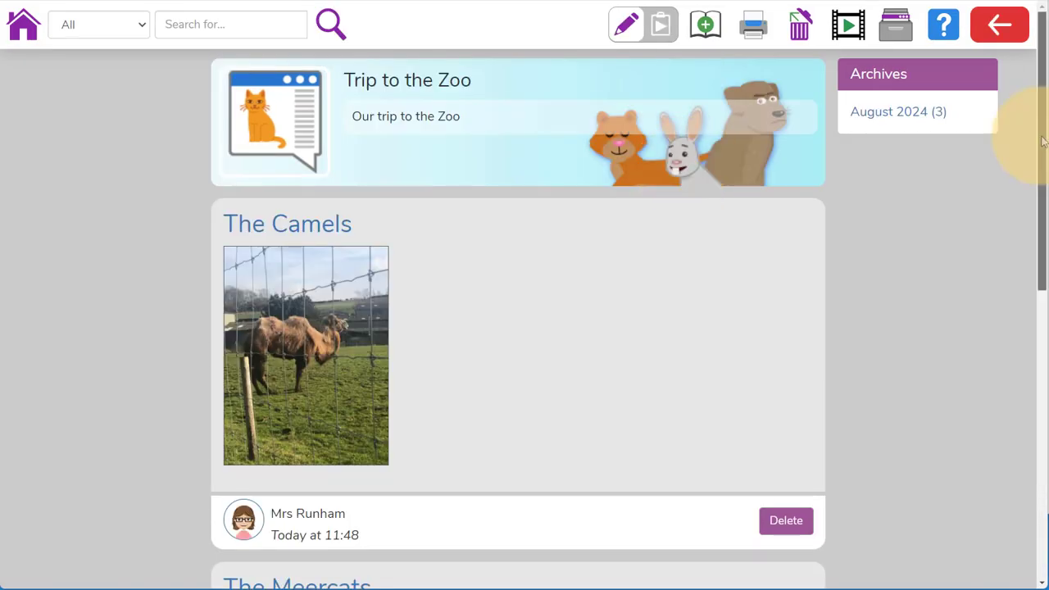
# Look through the Trip to the Zoo, School Residential and Science shared blogs.
pyautogui.moveTo(1041, 140); pyautogui.dragTo(1042, 389)
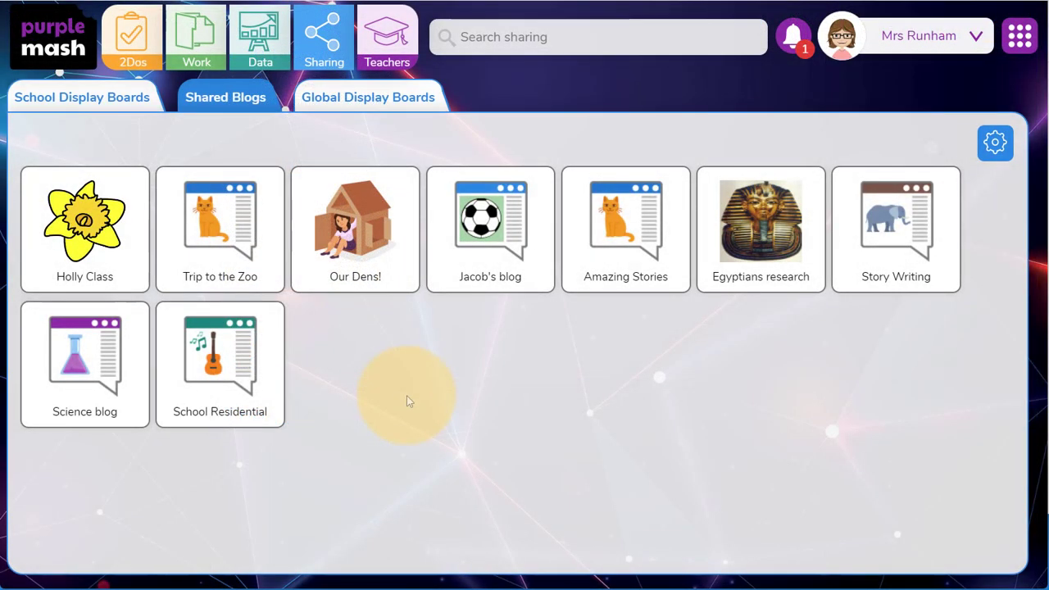
pyautogui.click(267, 399)
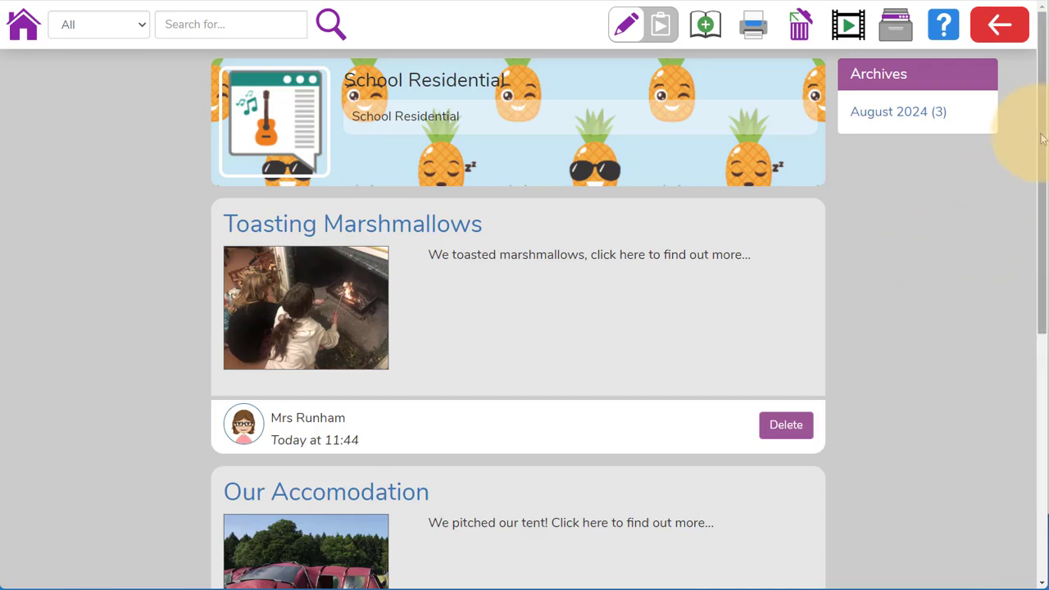
pyautogui.moveTo(1044, 129); pyautogui.dragTo(1044, 237)
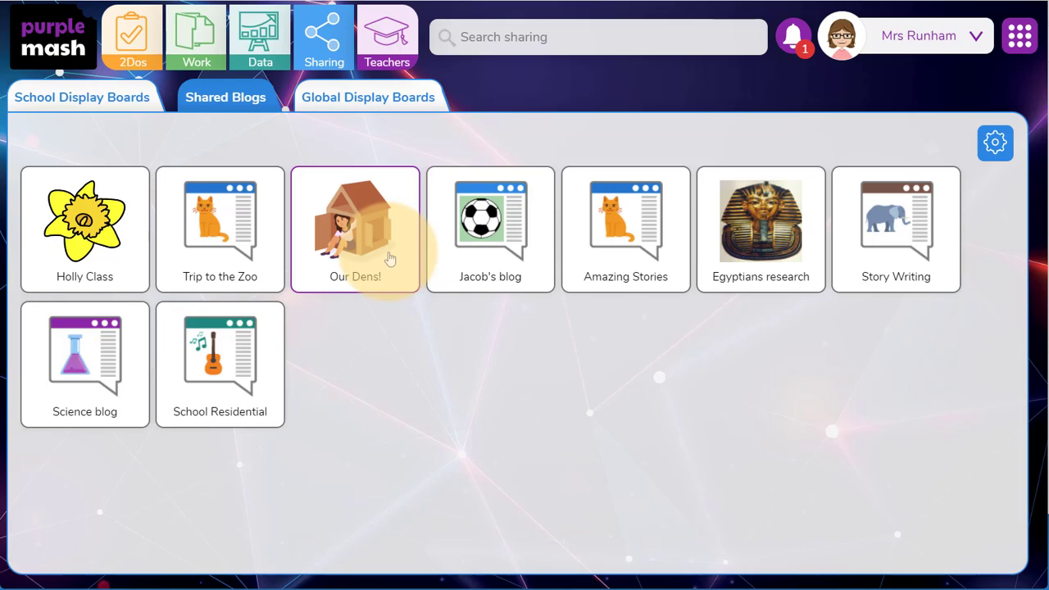
pyautogui.click(117, 405)
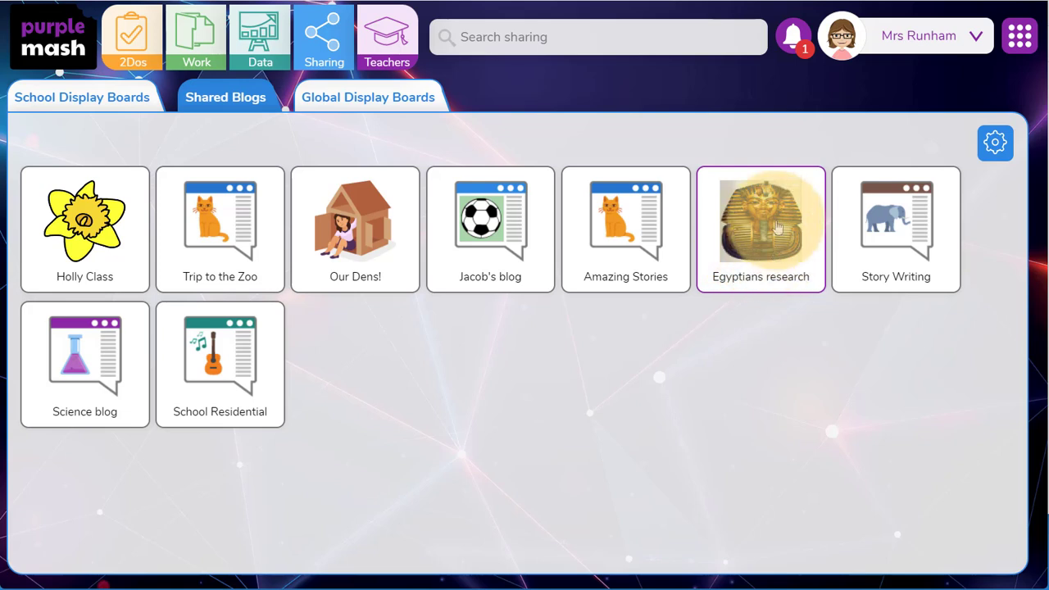
# Open the "Bad Dog Daisy" post in the Story Writing blog and read through to its comment area.
pyautogui.click(868, 228)
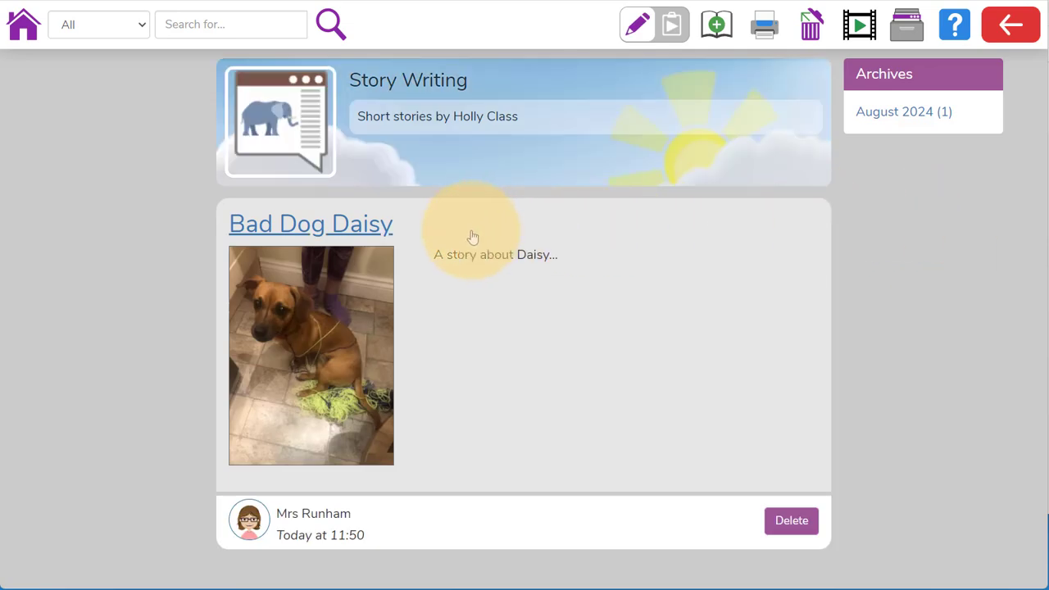
pyautogui.click(372, 223)
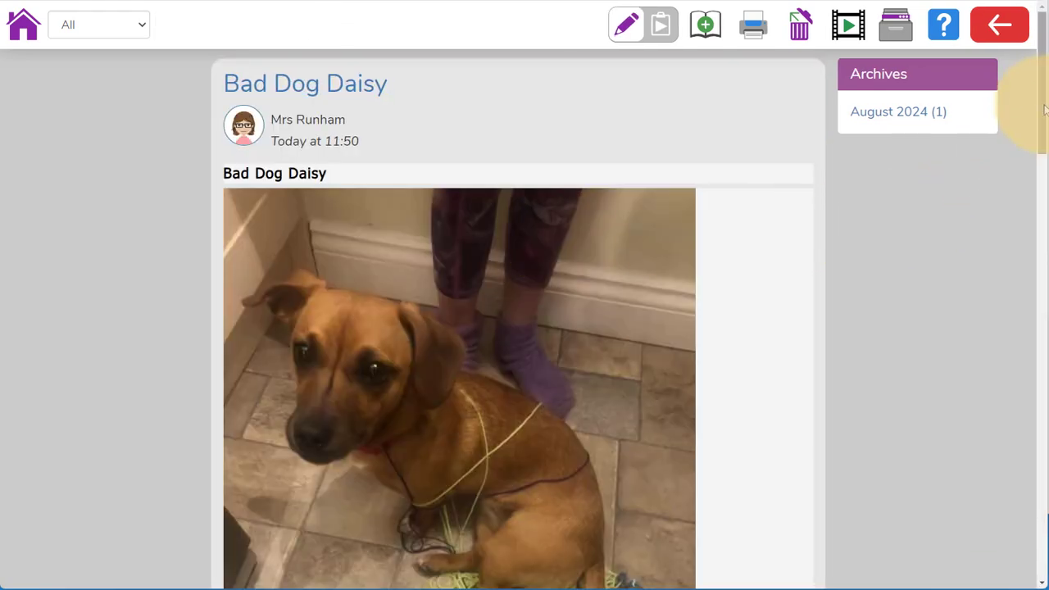
pyautogui.moveTo(1043, 109); pyautogui.dragTo(1041, 565)
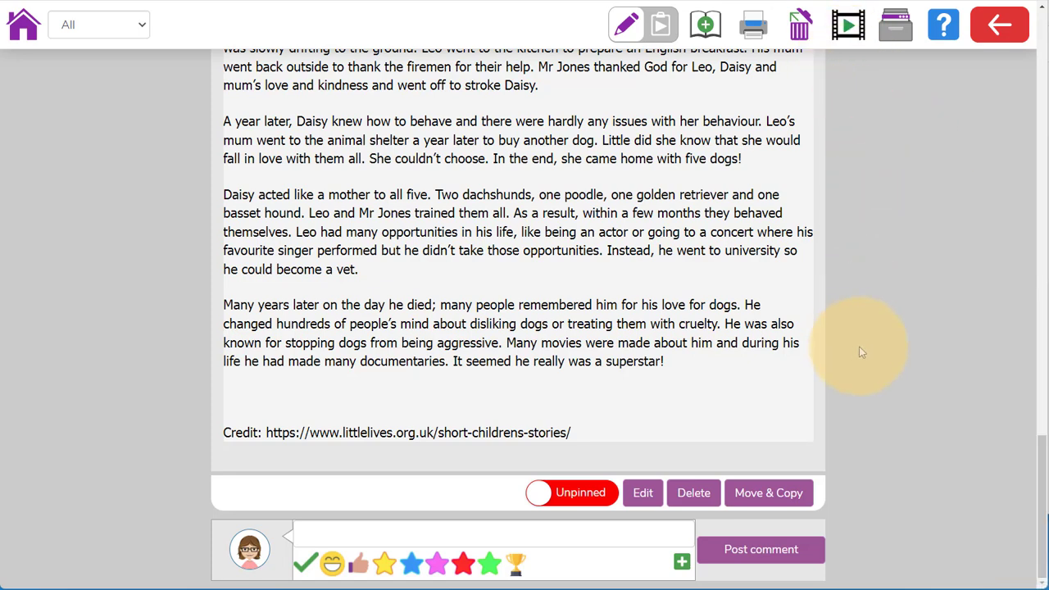
pyautogui.click(632, 538)
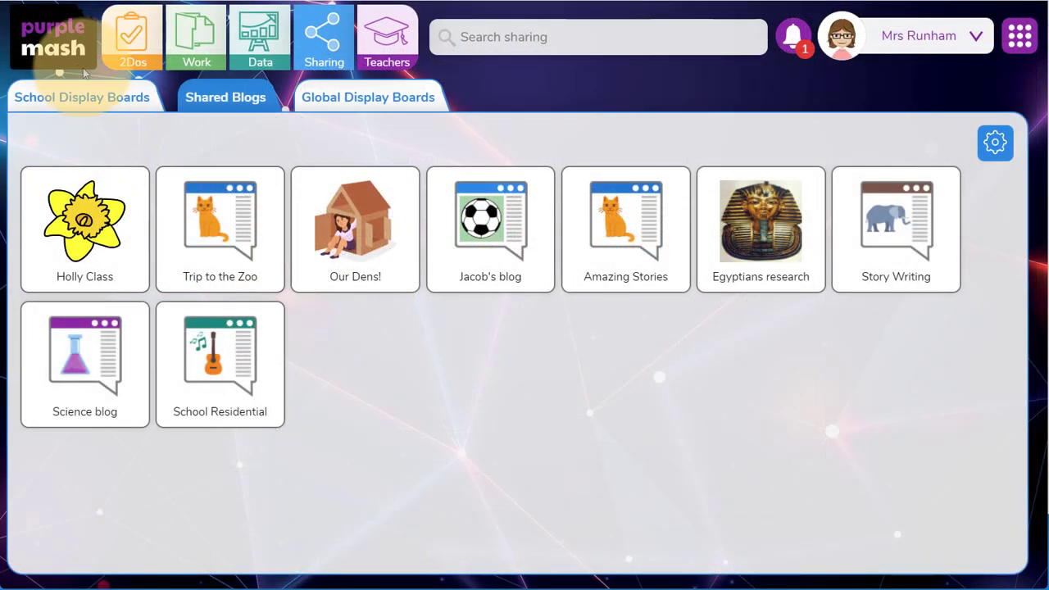
# Return to the home page, go to the shared blogs in the Sharing area and open the blog settings there.
pyautogui.click(78, 53)
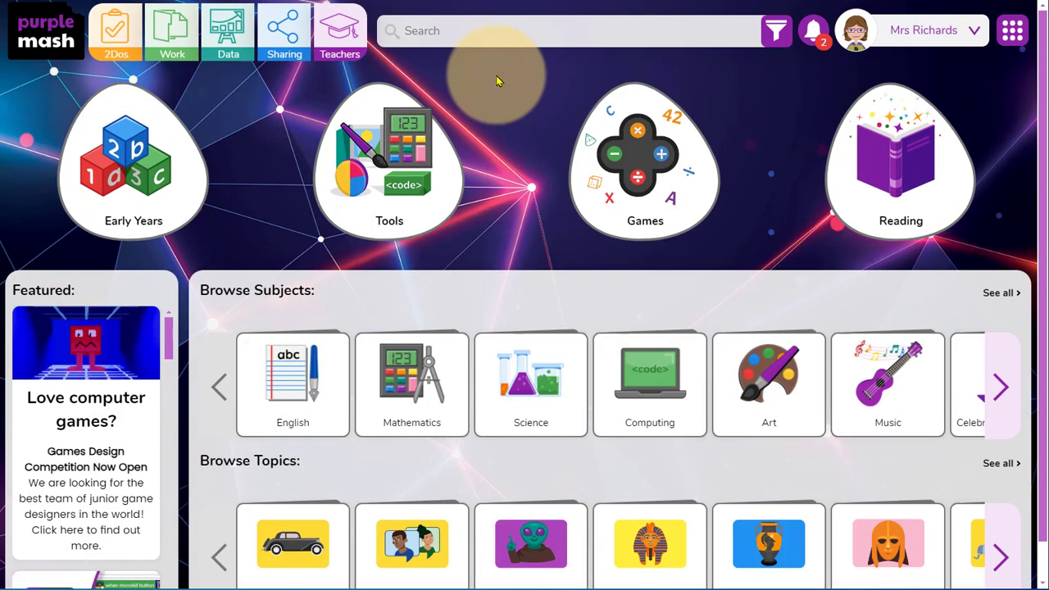
pyautogui.click(287, 49)
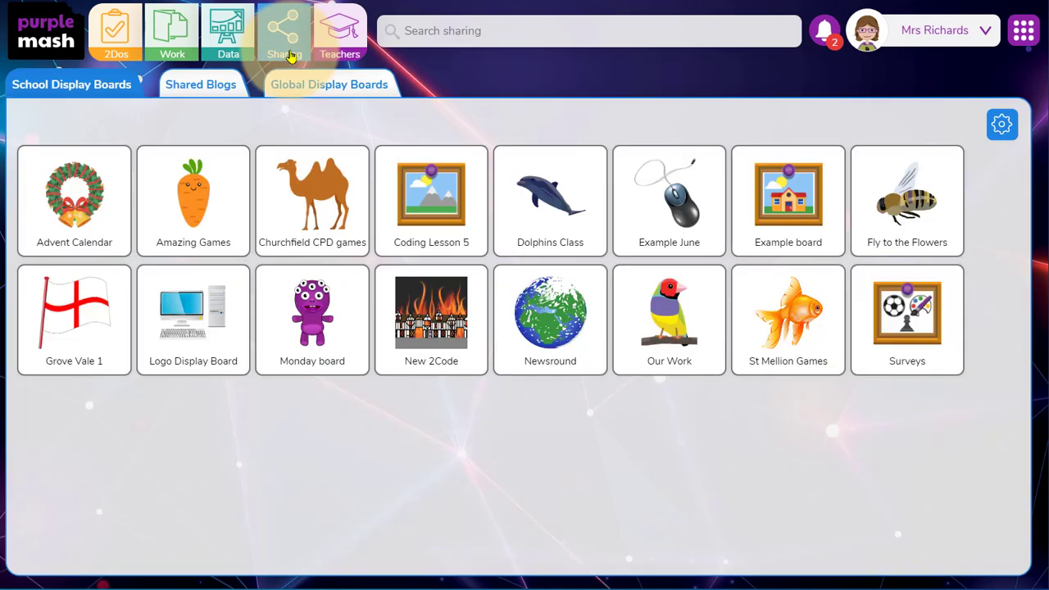
pyautogui.click(213, 89)
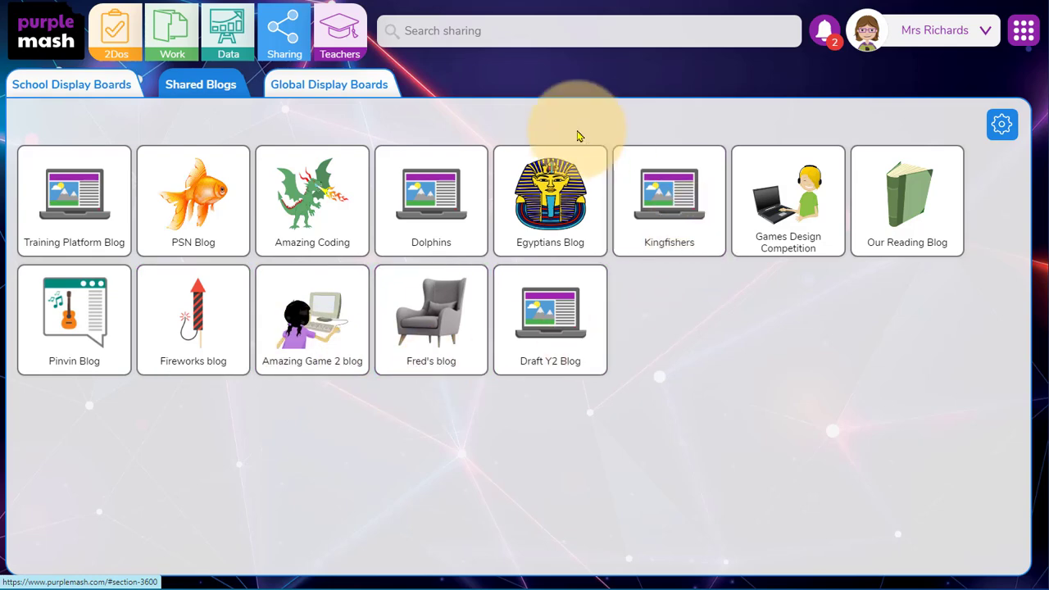
pyautogui.click(1002, 125)
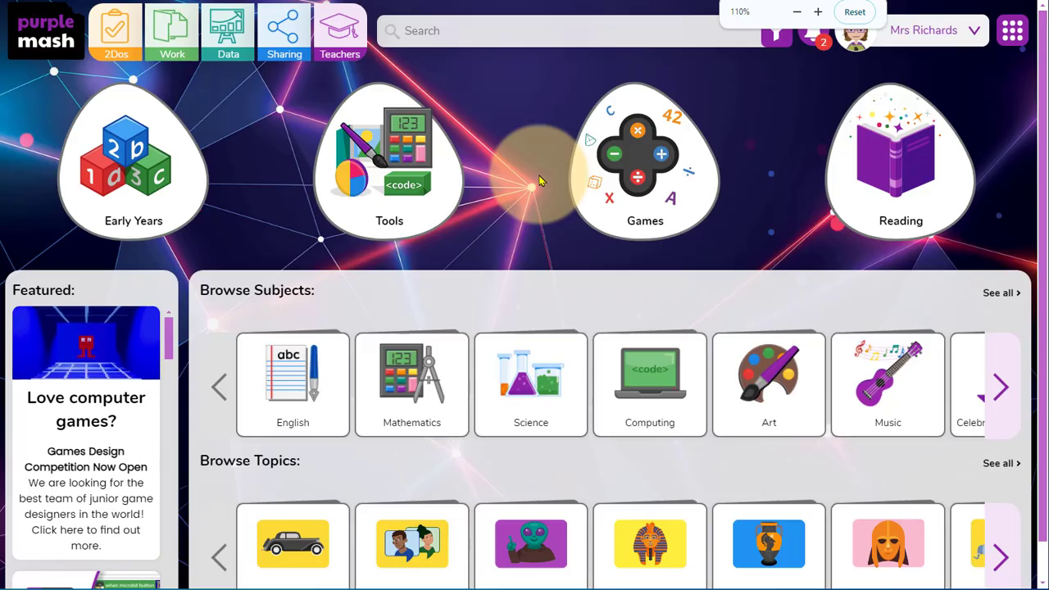
# Open 2Blog from the home page's tools, compare the class and child blog lists, and show the child blogs.
pyautogui.click(454, 175)
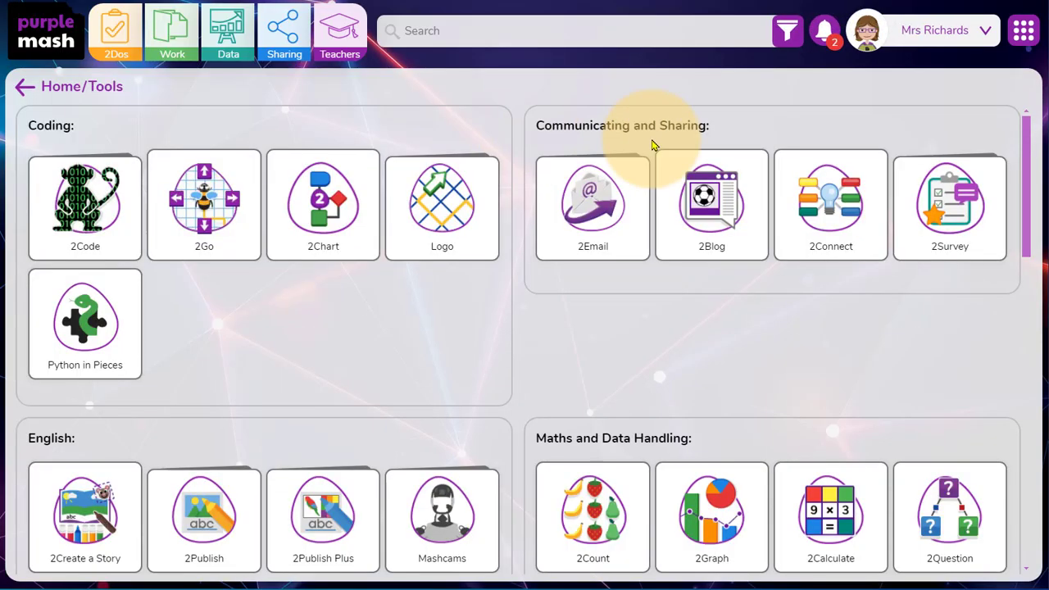
pyautogui.click(688, 236)
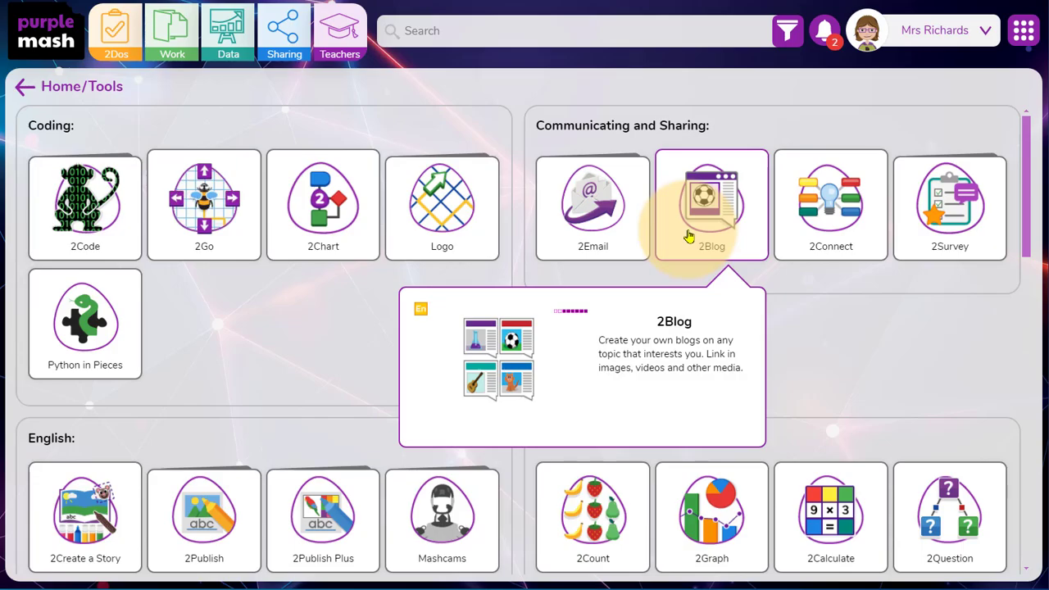
pyautogui.click(688, 236)
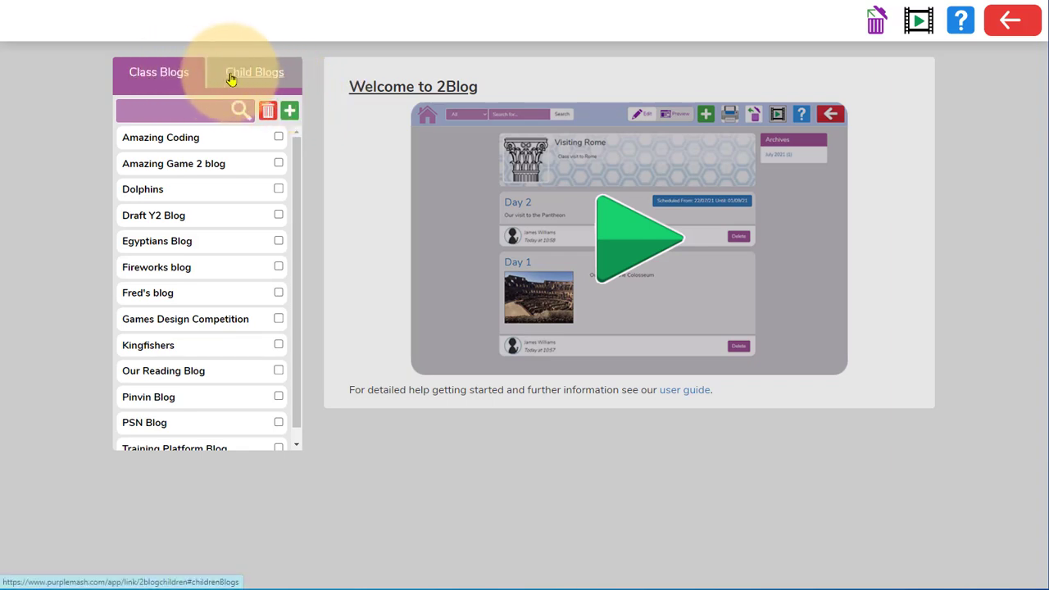
pyautogui.click(232, 77)
pyautogui.click(183, 78)
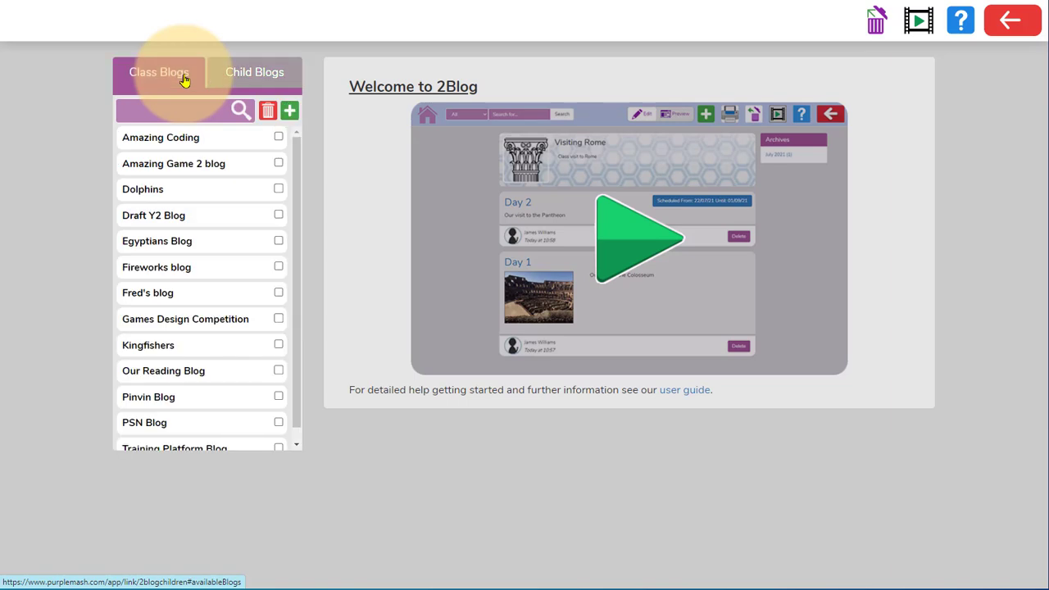
pyautogui.click(243, 80)
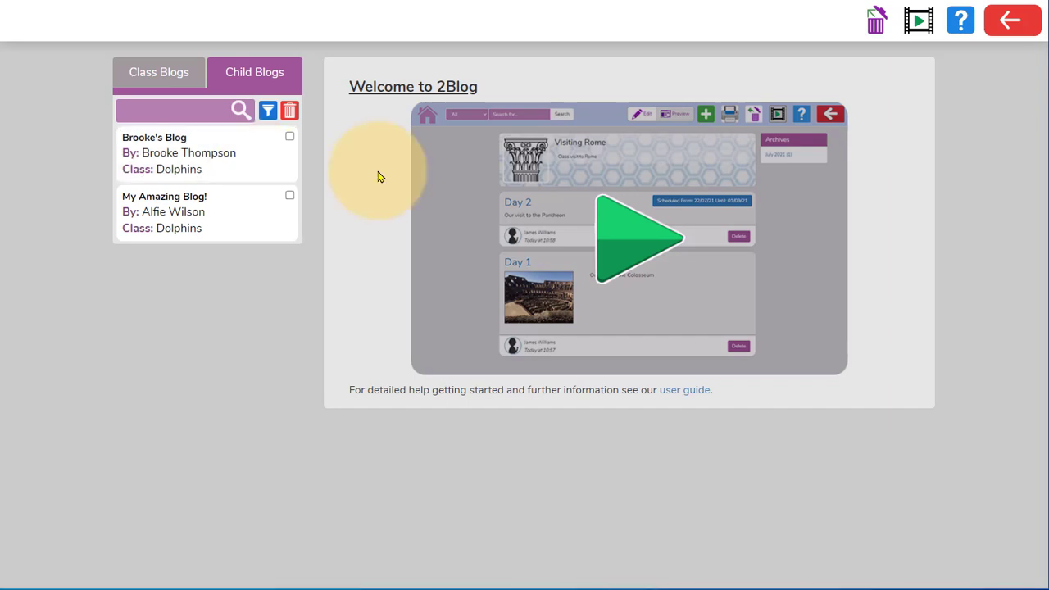
# View the first pupil's blog in the child blogs list and open its "Lovely post" entry.
pyautogui.click(293, 167)
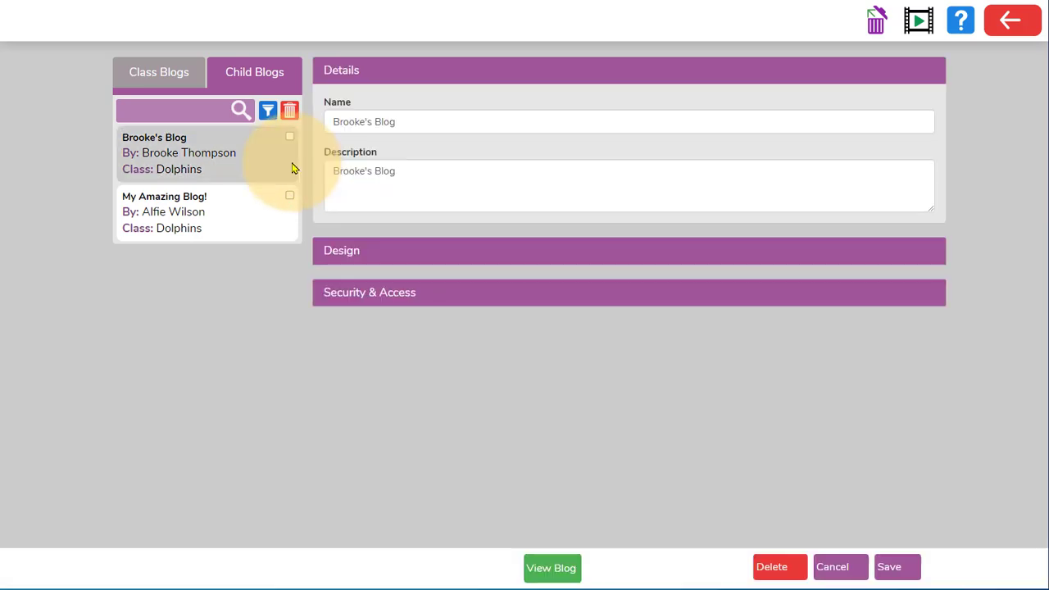
pyautogui.click(542, 567)
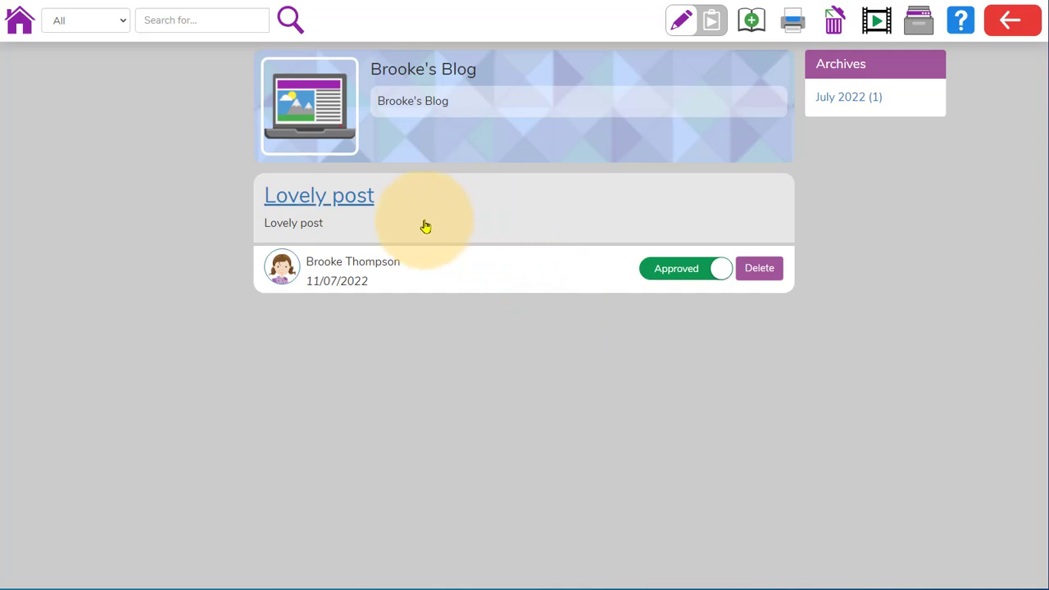
pyautogui.click(370, 218)
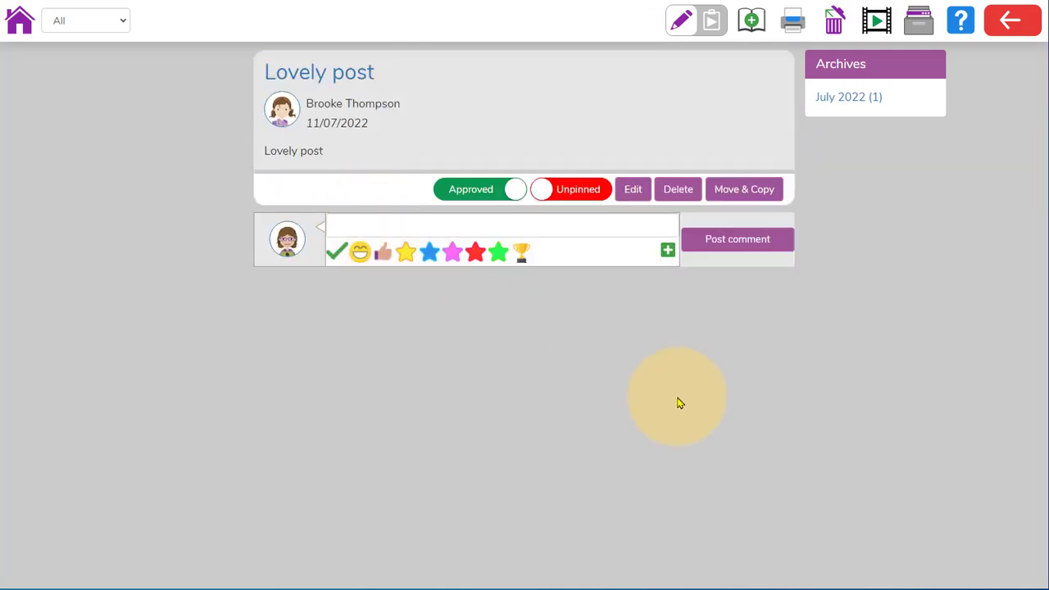
# Copy the "Lovely post" entry to the Kingfishers class blog.
pyautogui.click(773, 200)
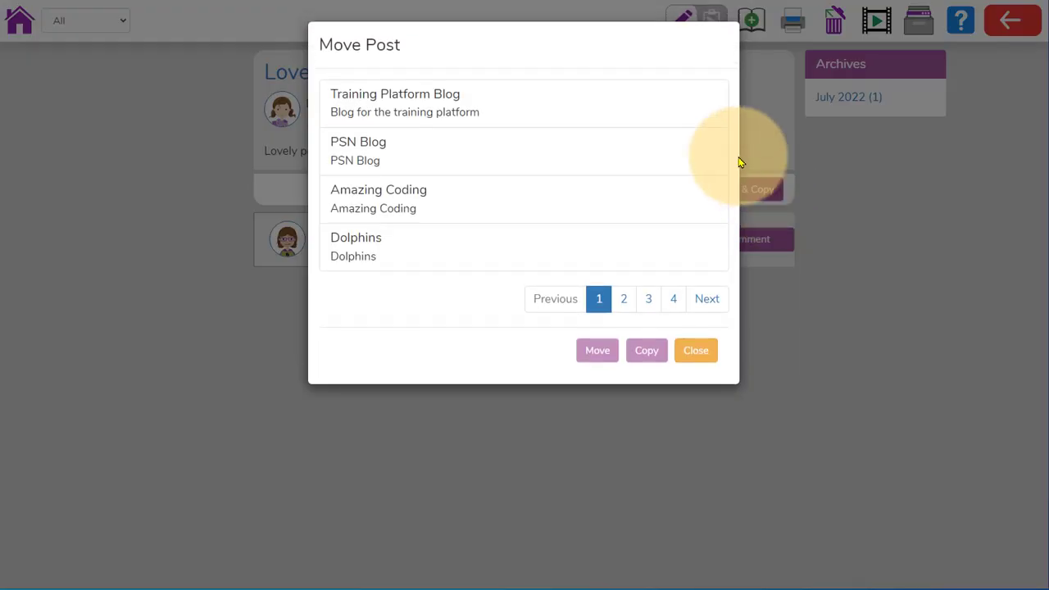
pyautogui.click(713, 298)
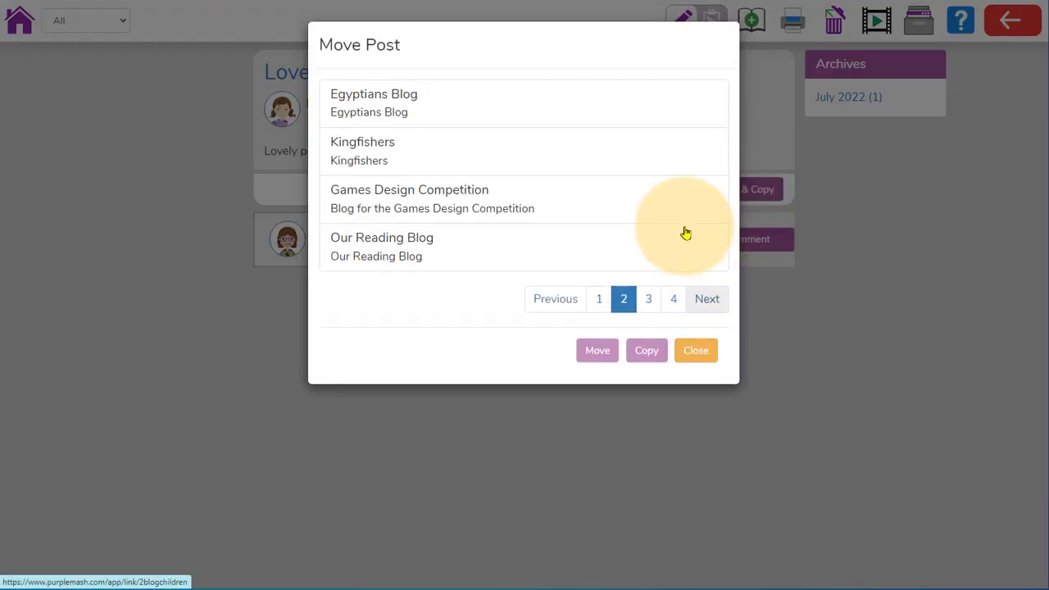
pyautogui.click(656, 156)
pyautogui.click(631, 350)
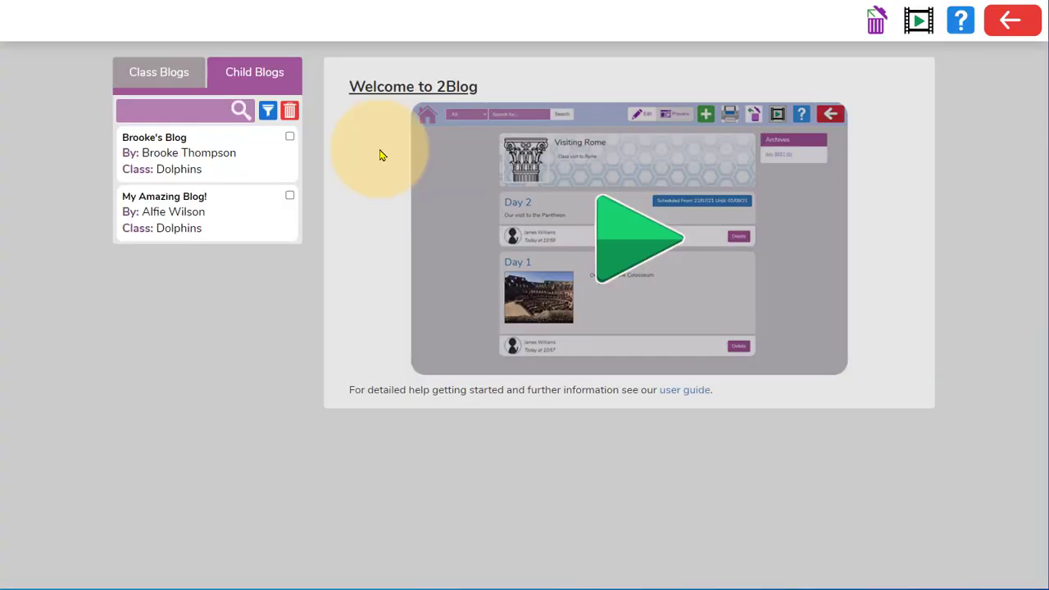
# Add a new class blog named "Bumblebee Class" with the description "A blog for Bumblebee Class.".
pyautogui.click(196, 83)
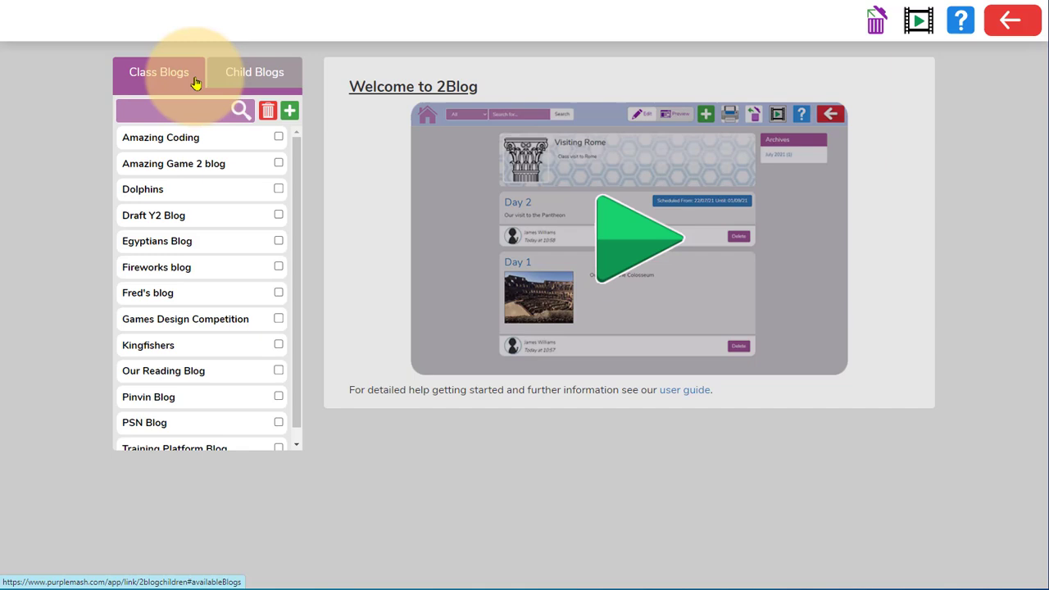
pyautogui.click(289, 115)
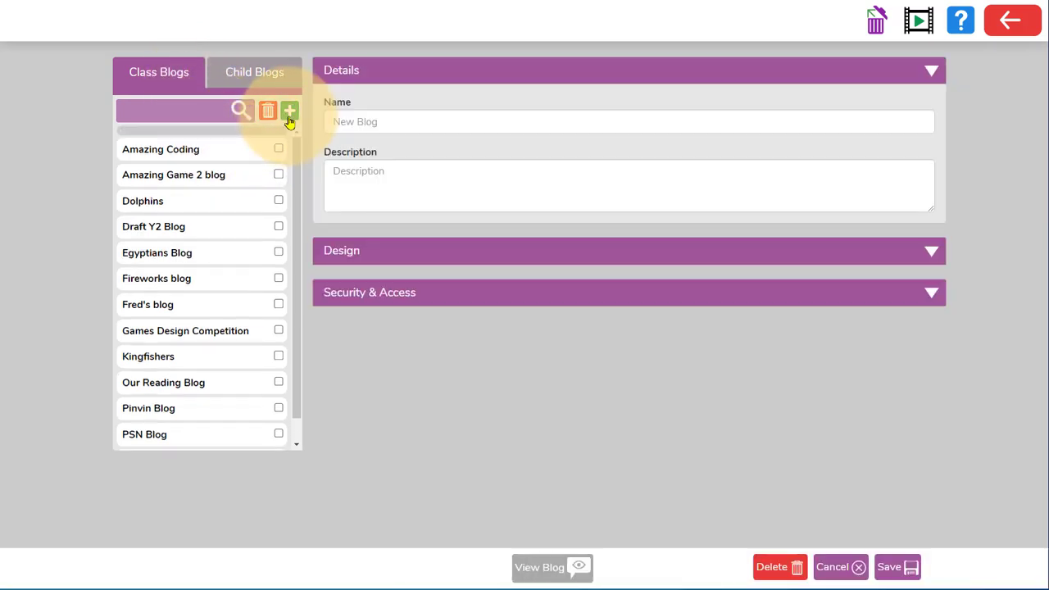
pyautogui.click(358, 121)
pyautogui.write('Bumblebee Class')
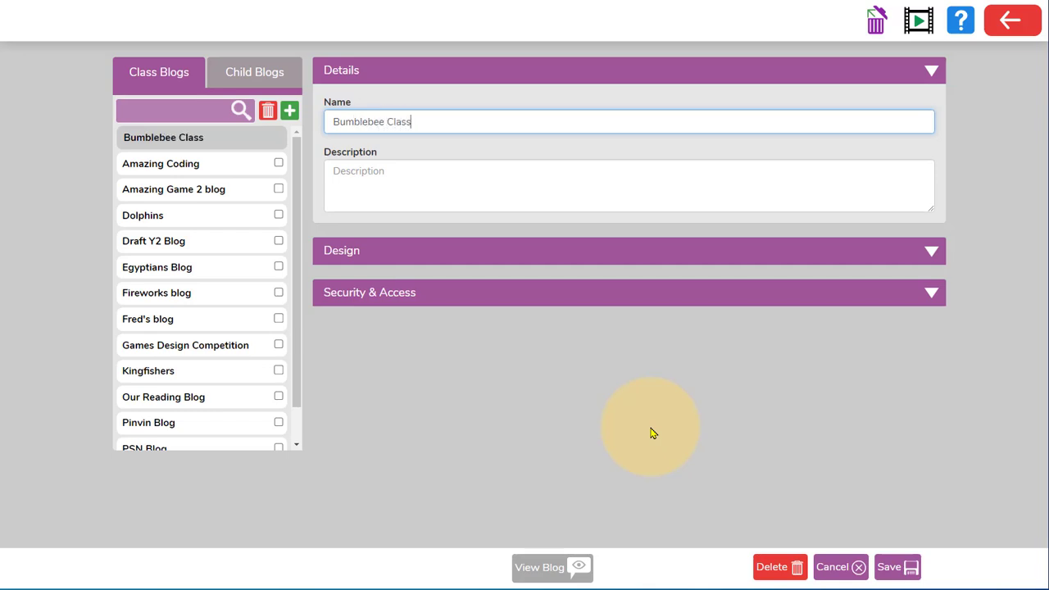
pyautogui.press('Tab')
pyautogui.write('A')
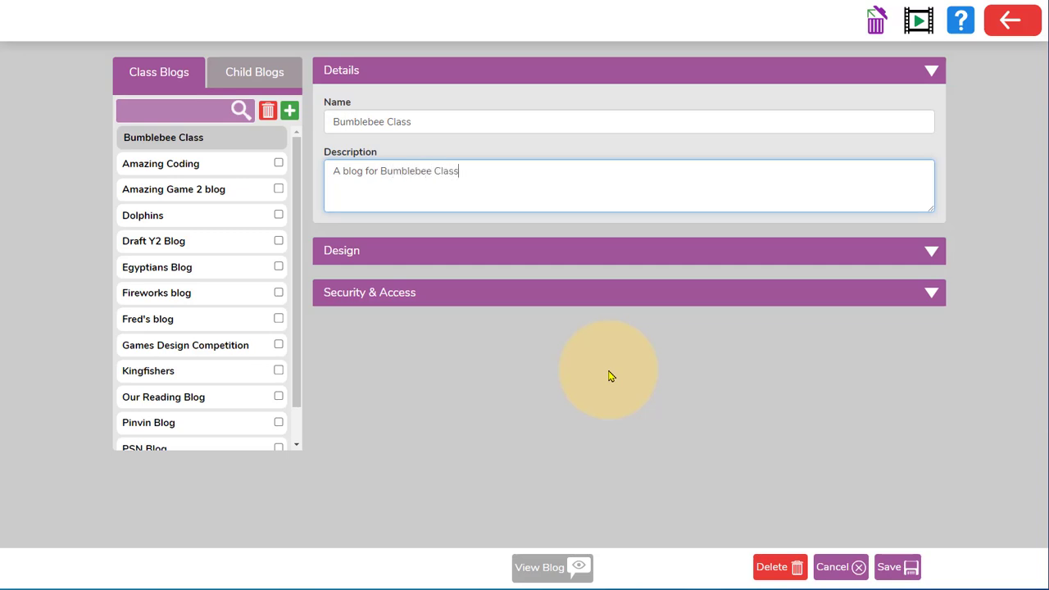
pyautogui.write('.')
# Expand the Design and Security & Access settings of the Bumblebee Class blog.
pyautogui.click(953, 260)
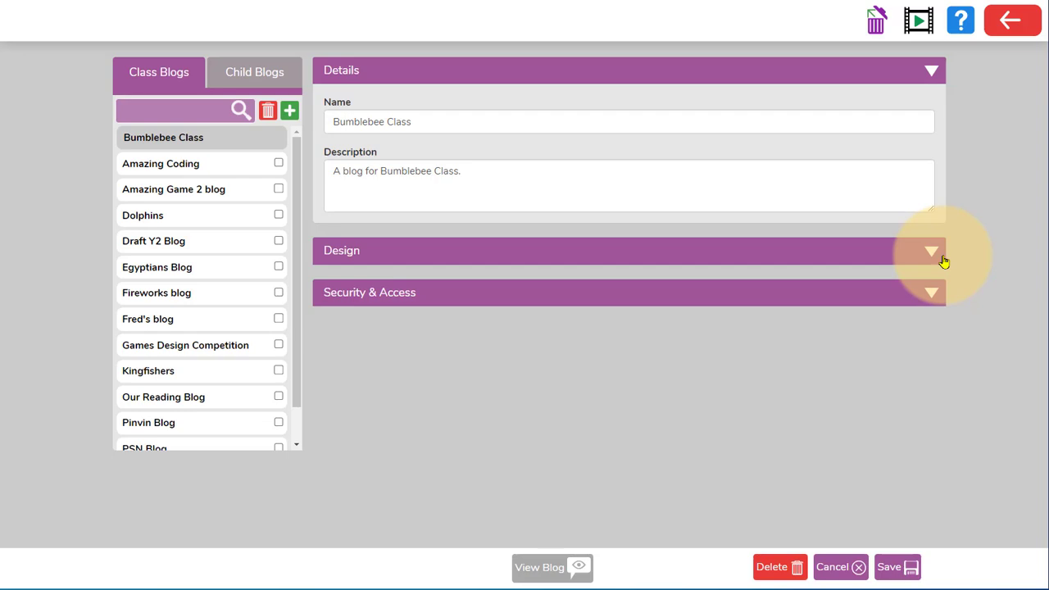
pyautogui.click(943, 261)
pyautogui.click(916, 470)
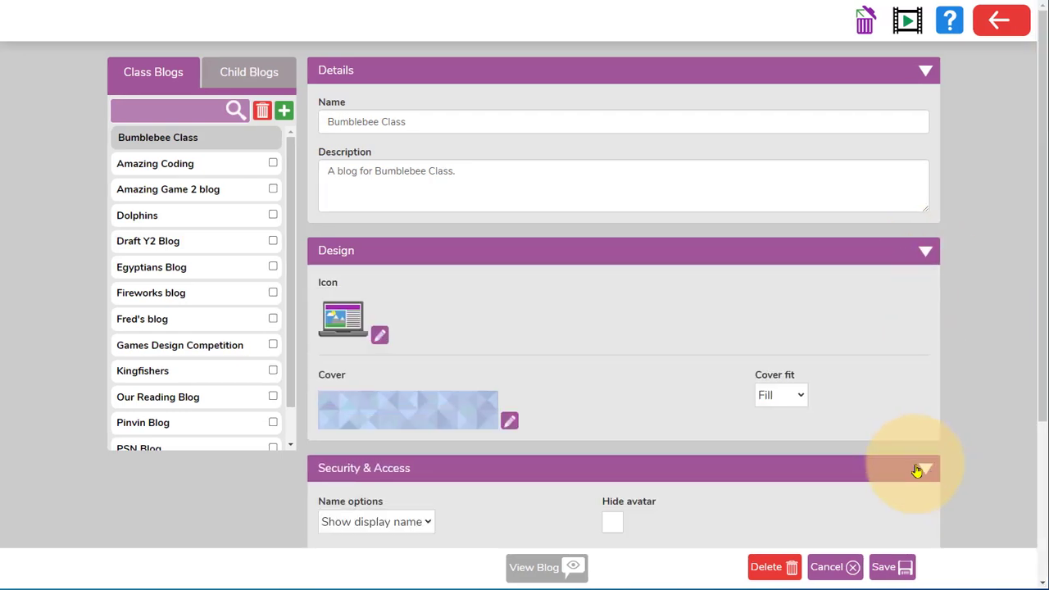
# Set the blog's icon to the striped bee clipart and its cover to the colourful grid of cartoon faces.
pyautogui.click(381, 337)
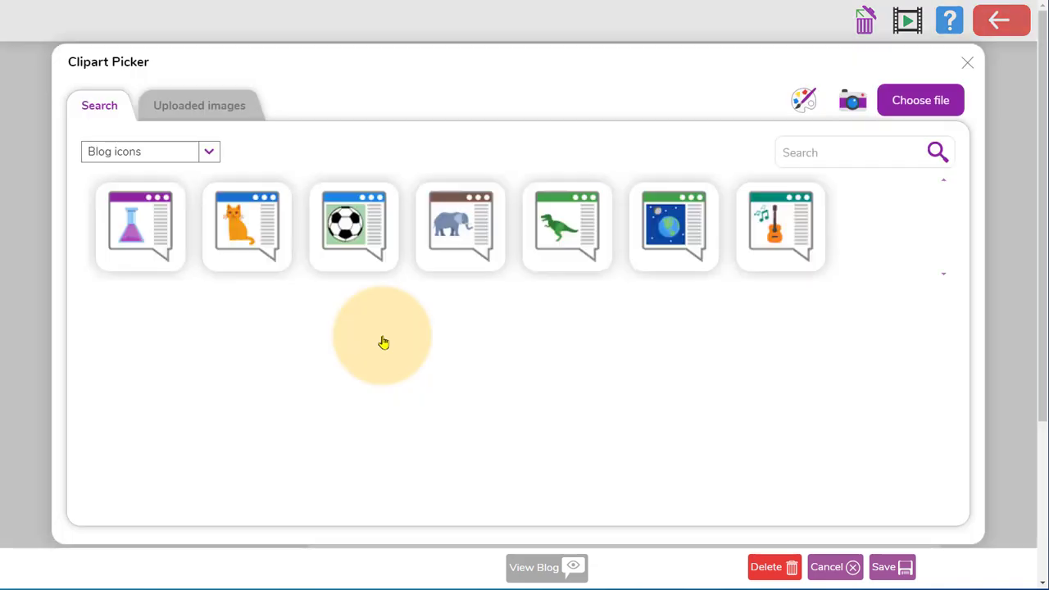
pyautogui.click(210, 152)
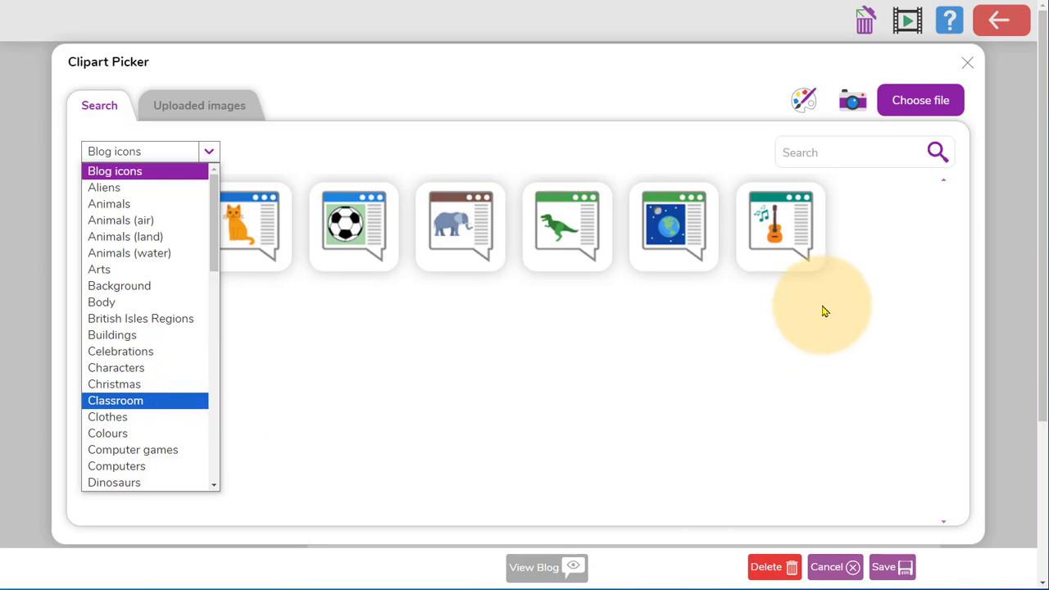
pyautogui.click(844, 154)
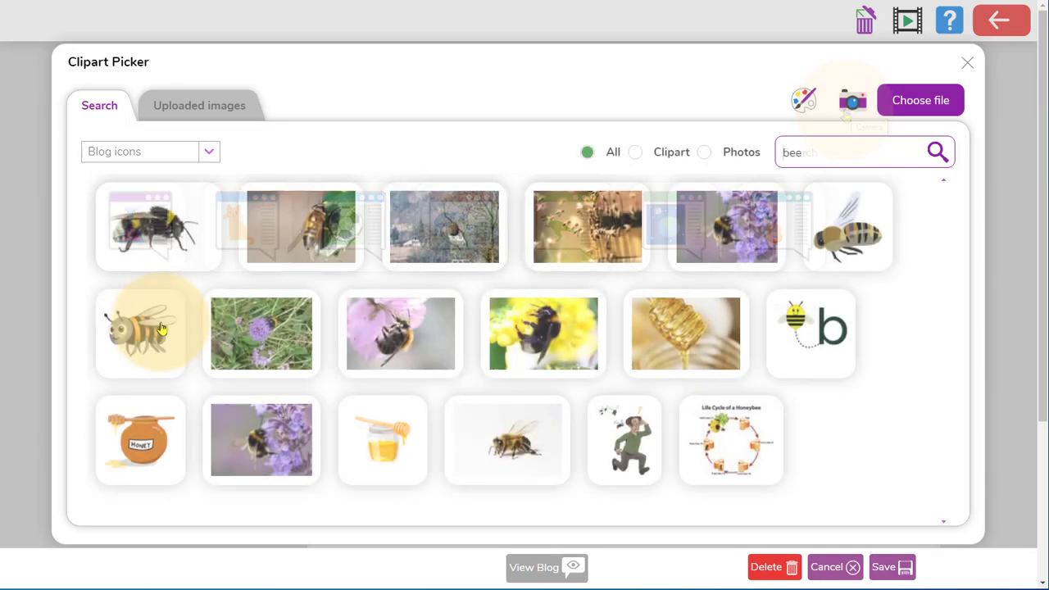
pyautogui.click(140, 328)
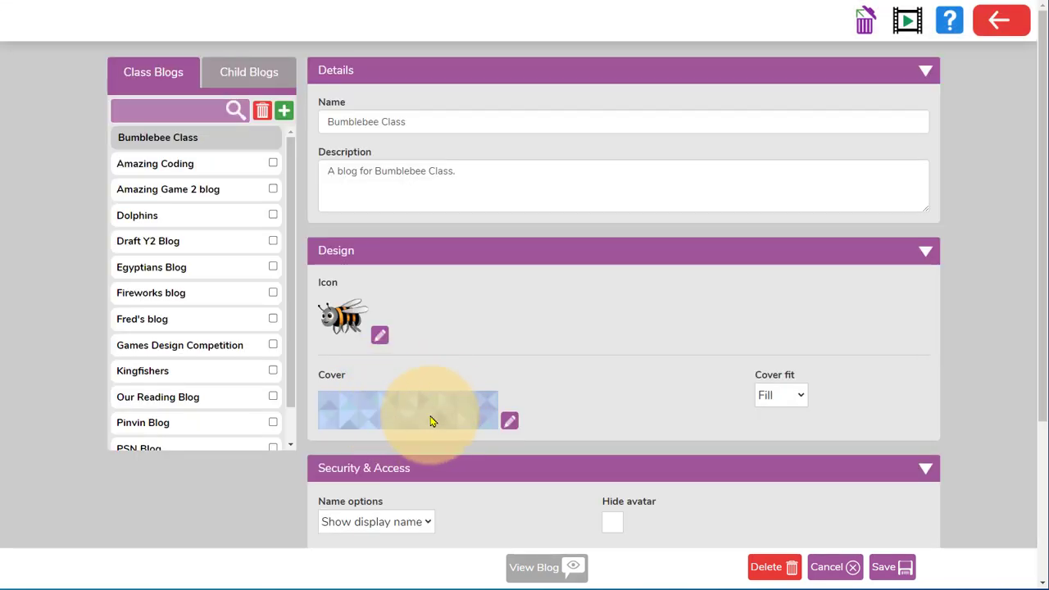
pyautogui.click(510, 422)
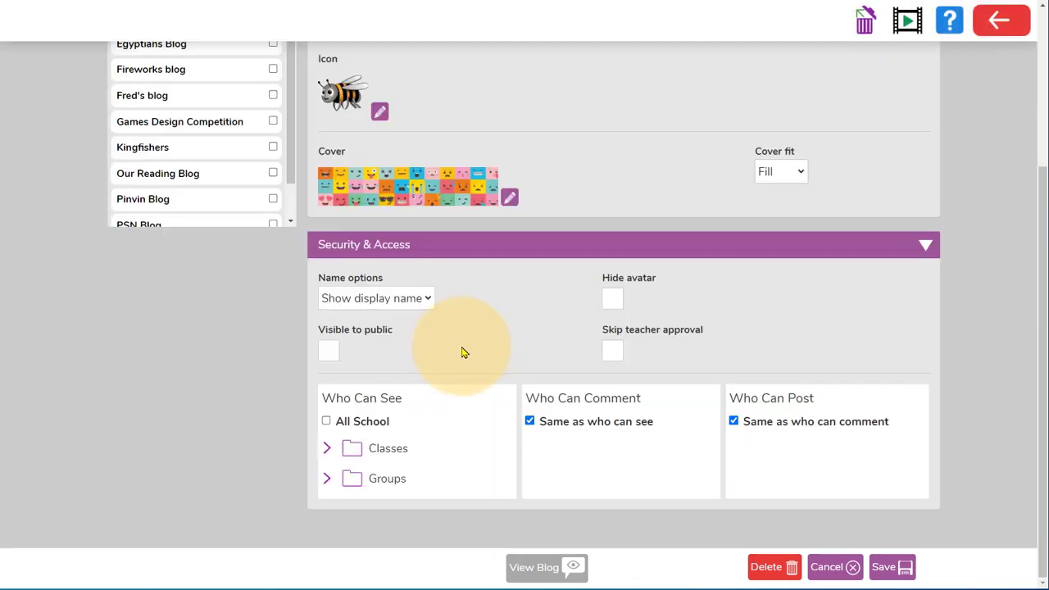
# Look through the name options, then try making the blog visible to the public with public comments allowed and avatars hidden.
pyautogui.click(428, 300)
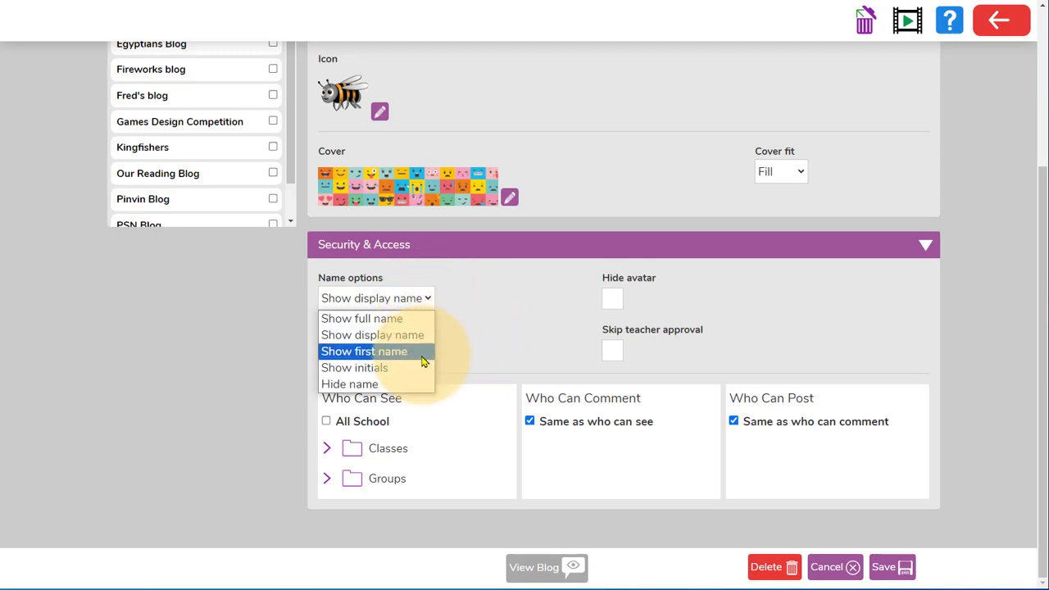
pyautogui.click(425, 301)
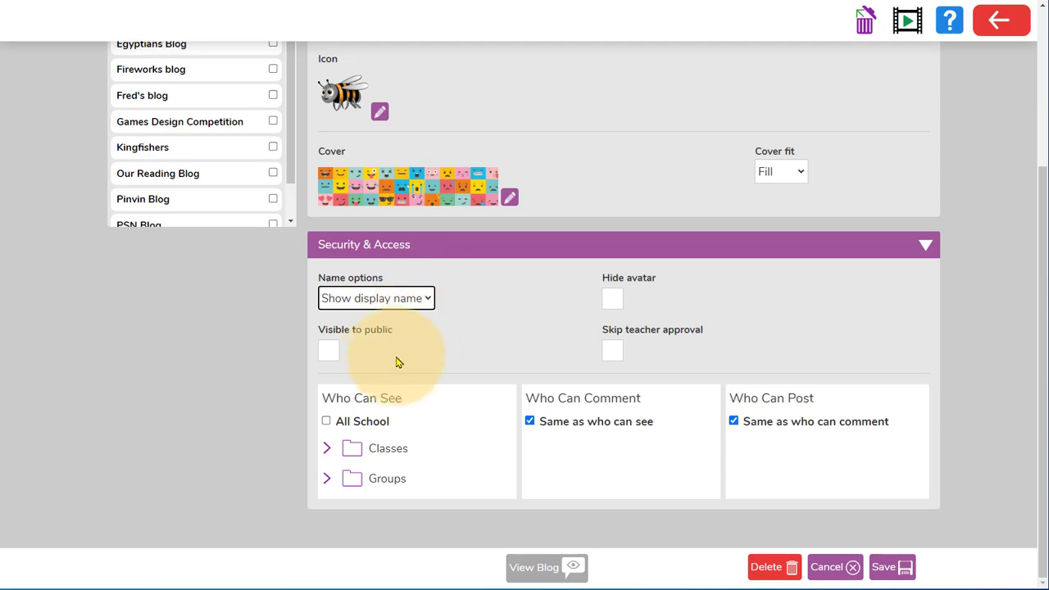
pyautogui.click(330, 354)
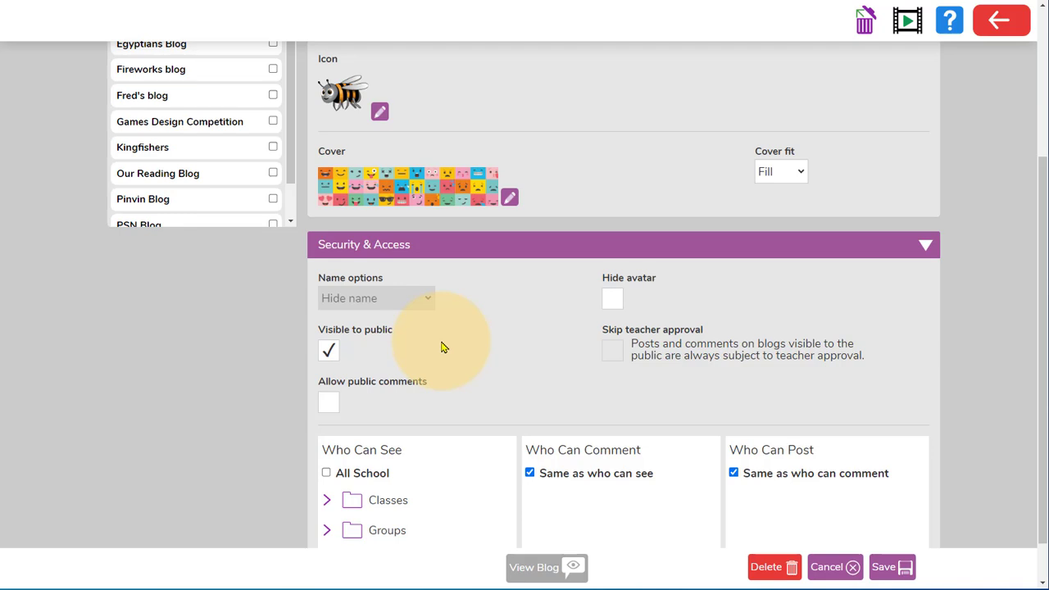
pyautogui.click(332, 412)
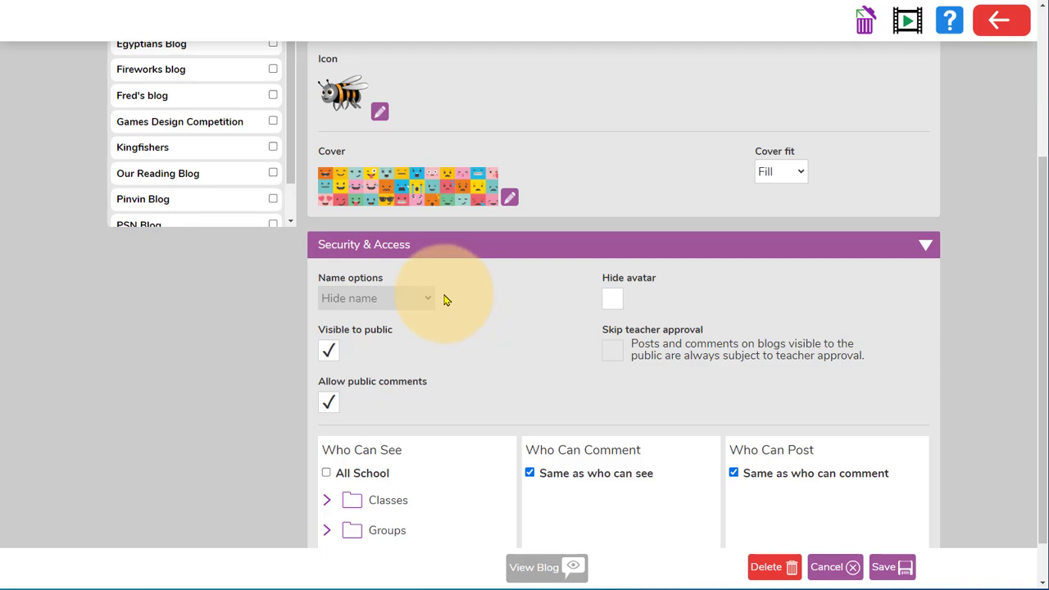
pyautogui.click(611, 300)
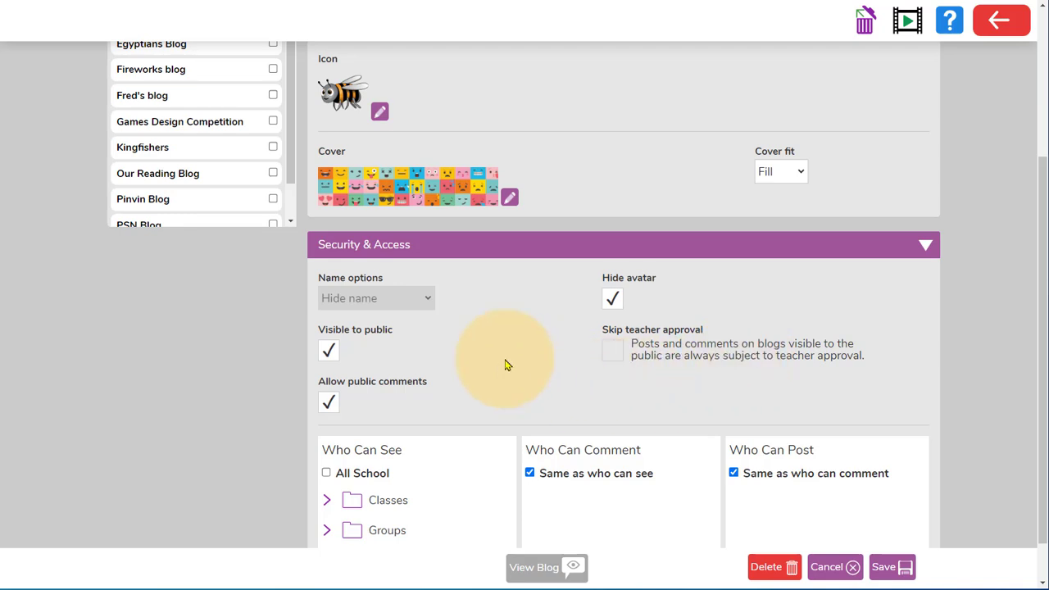
# Turn off public visibility and try the option to skip teacher approval.
pyautogui.click(330, 352)
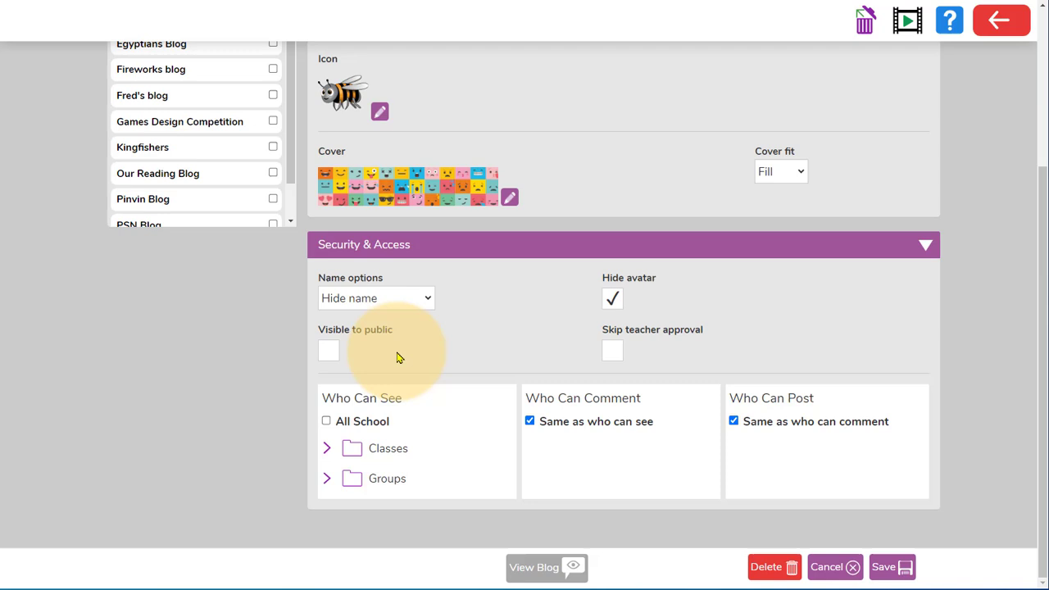
pyautogui.click(611, 351)
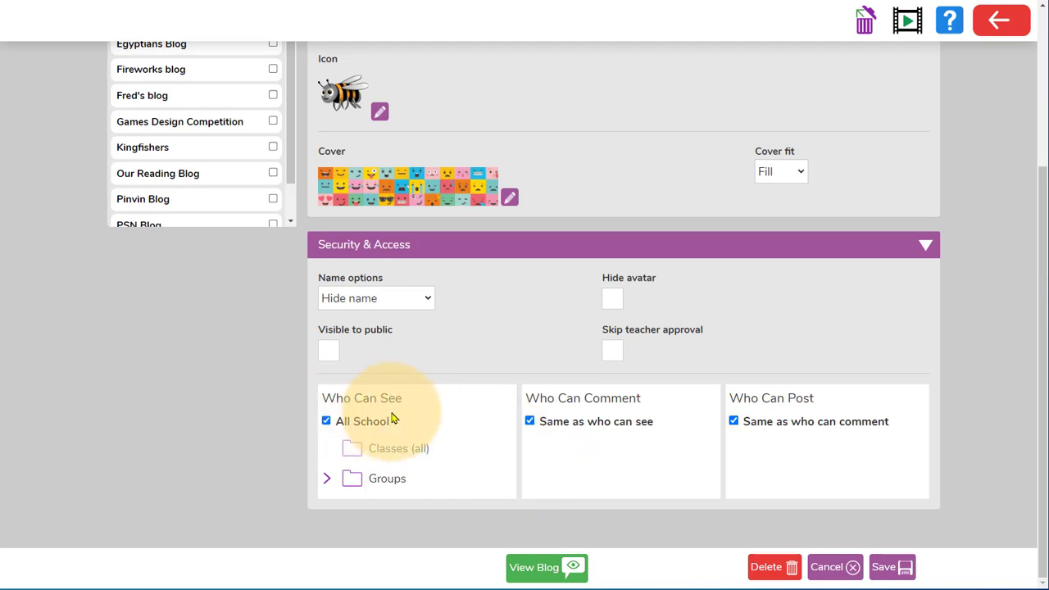
# Limit who can post to the Bumblebee class instead of everyone who can comment, and save the blog.
pyautogui.click(732, 423)
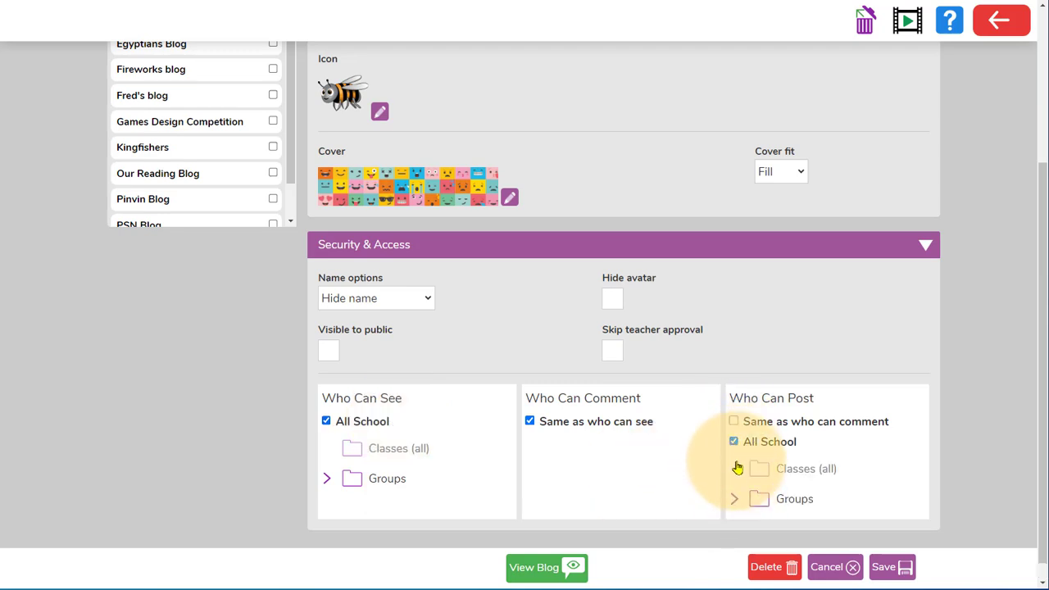
pyautogui.click(733, 441)
pyautogui.click(734, 471)
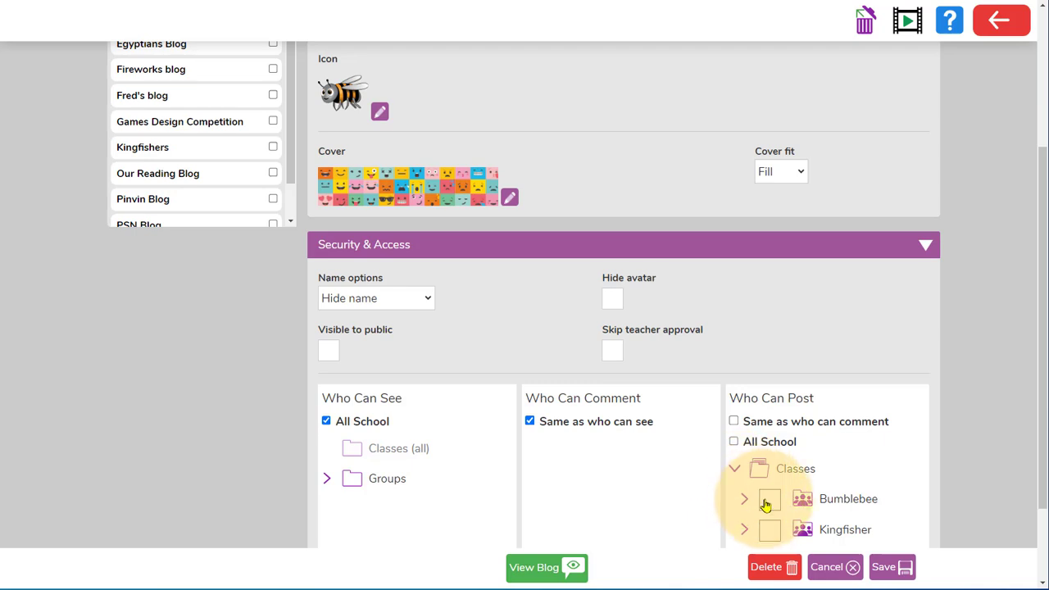
pyautogui.click(769, 499)
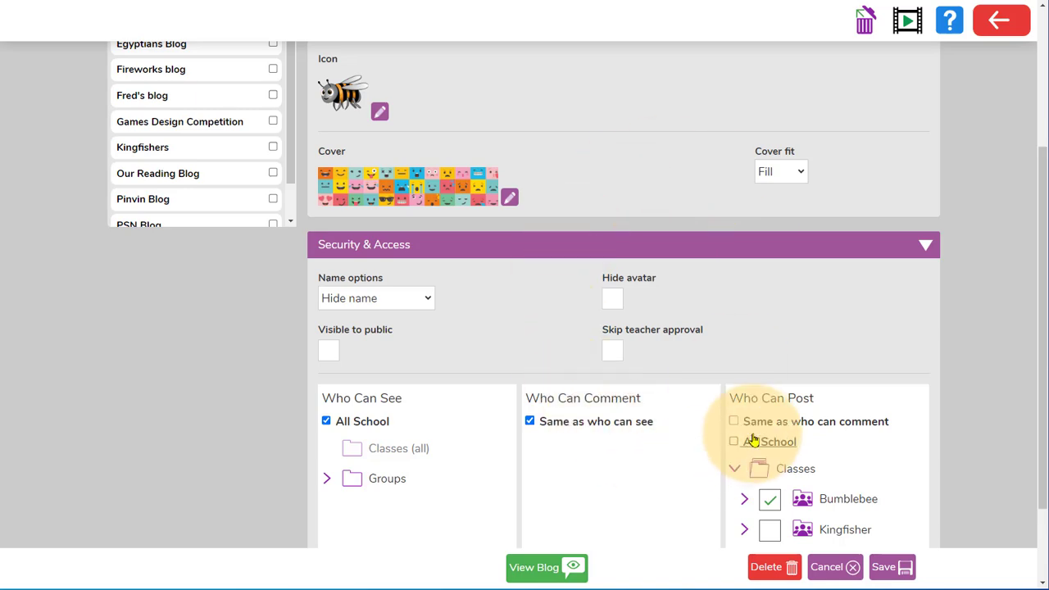
pyautogui.click(881, 567)
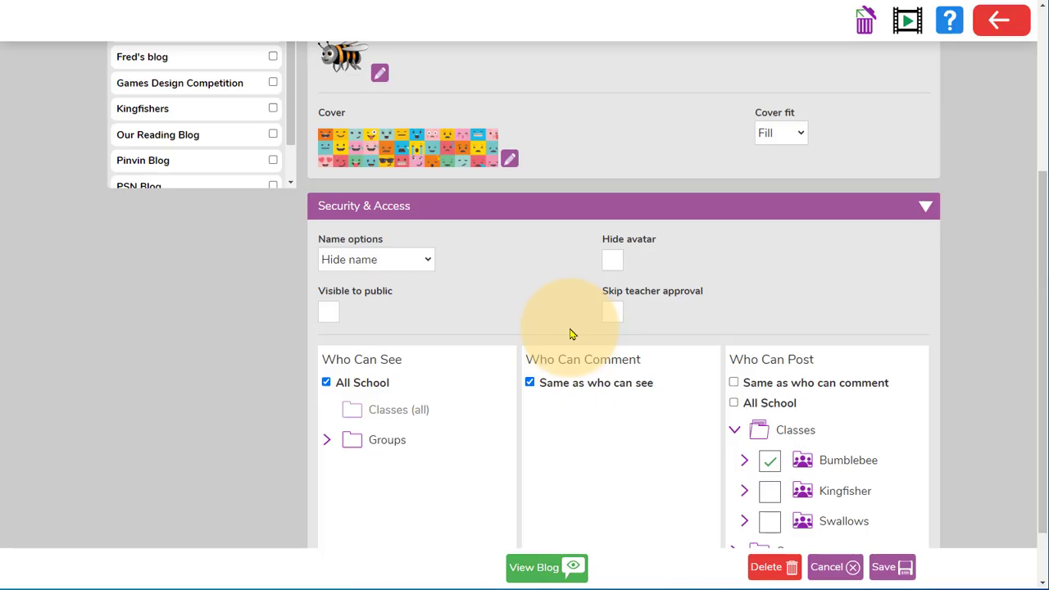
# Make the blog visible to the public, save it and get its public links.
pyautogui.click(328, 316)
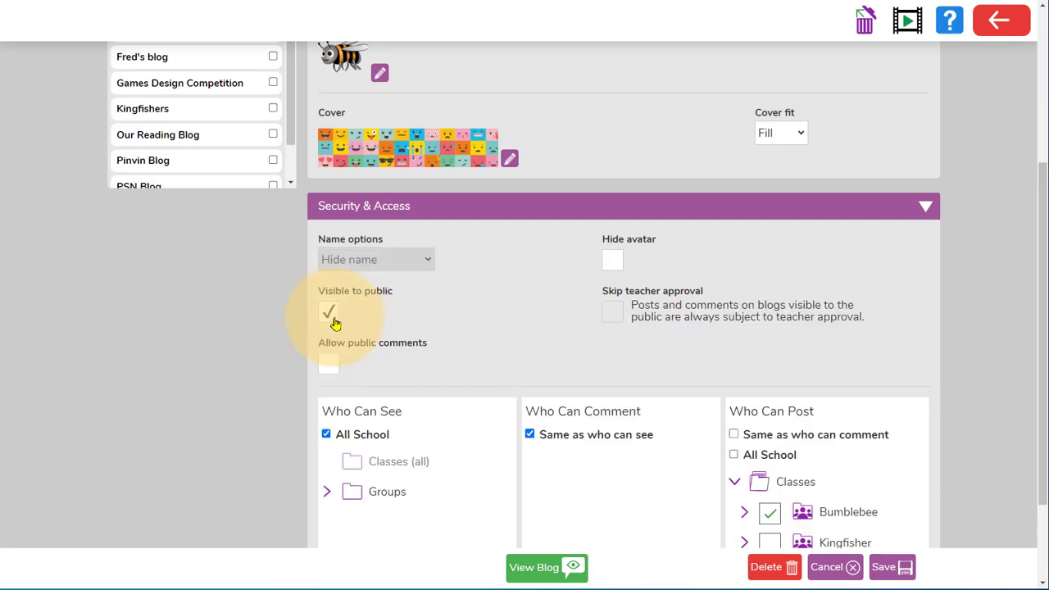
pyautogui.click(890, 567)
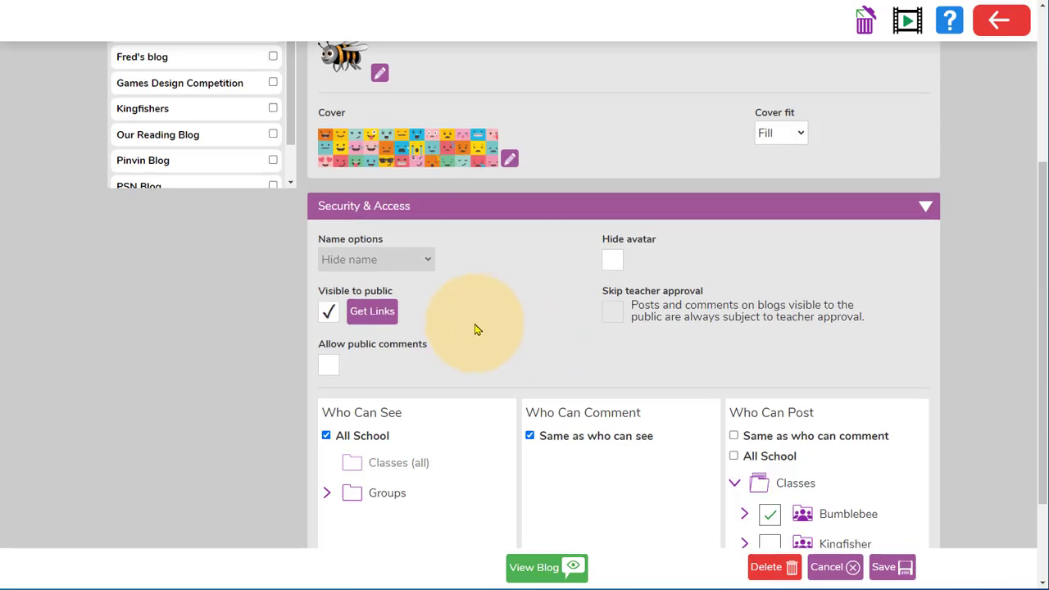
pyautogui.click(393, 321)
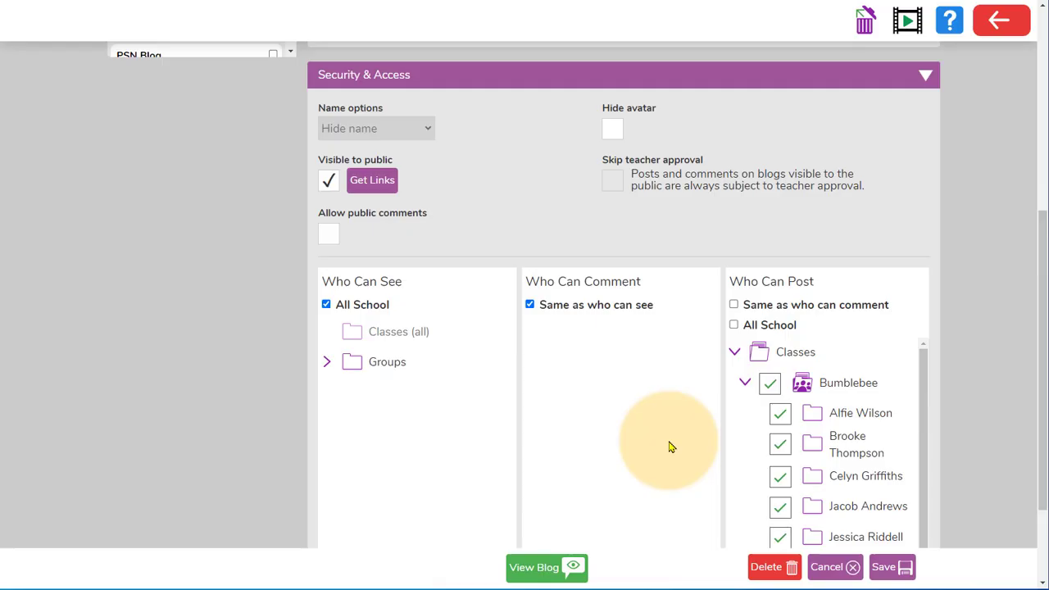
# View the Bumblebee Class blog by opening it from the shared blogs.
pyautogui.click(570, 567)
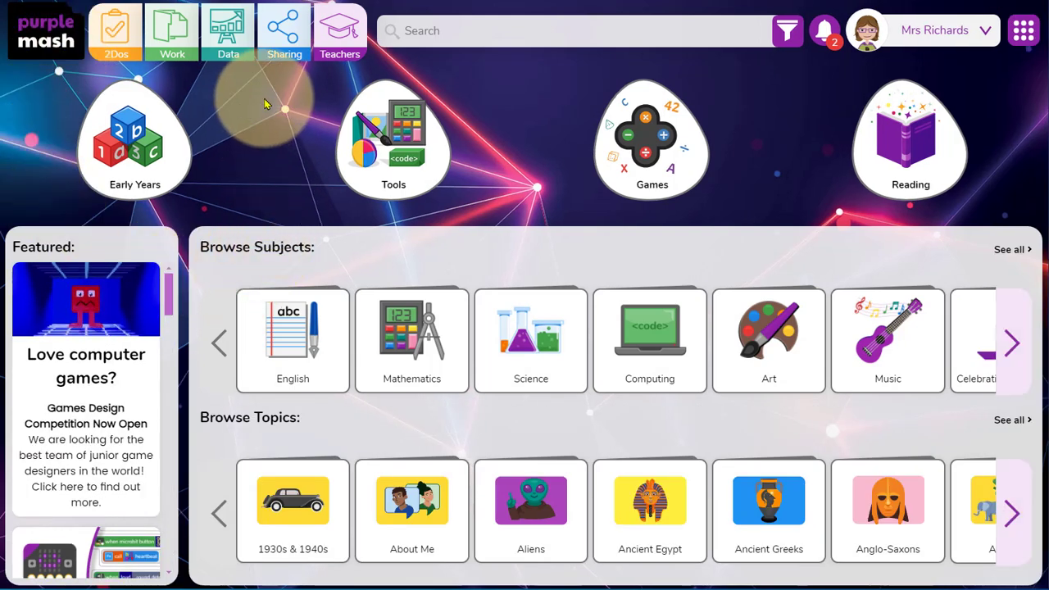
pyautogui.click(282, 51)
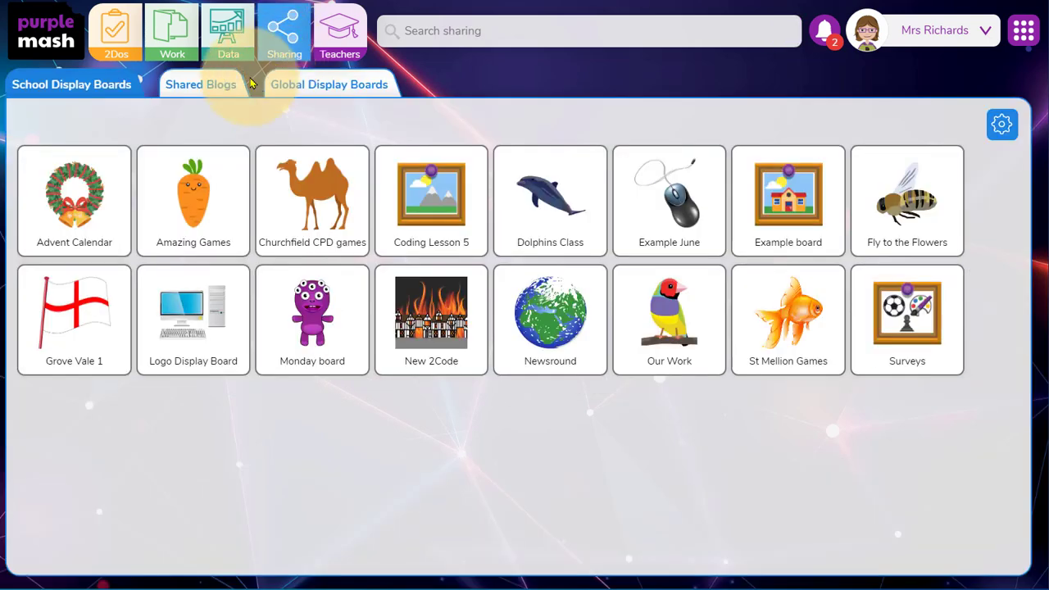
pyautogui.click(235, 86)
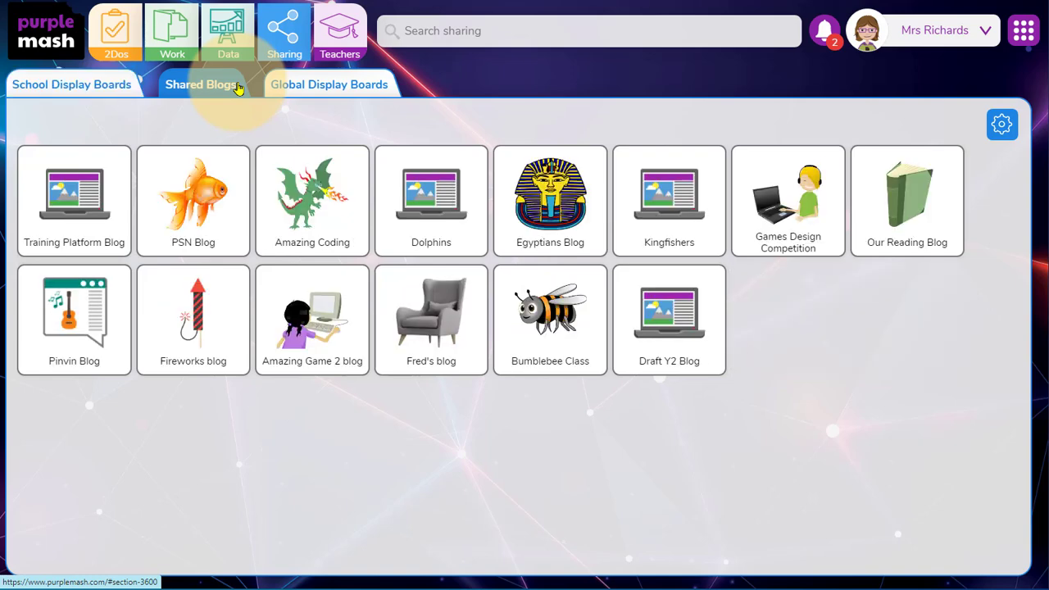
pyautogui.click(556, 336)
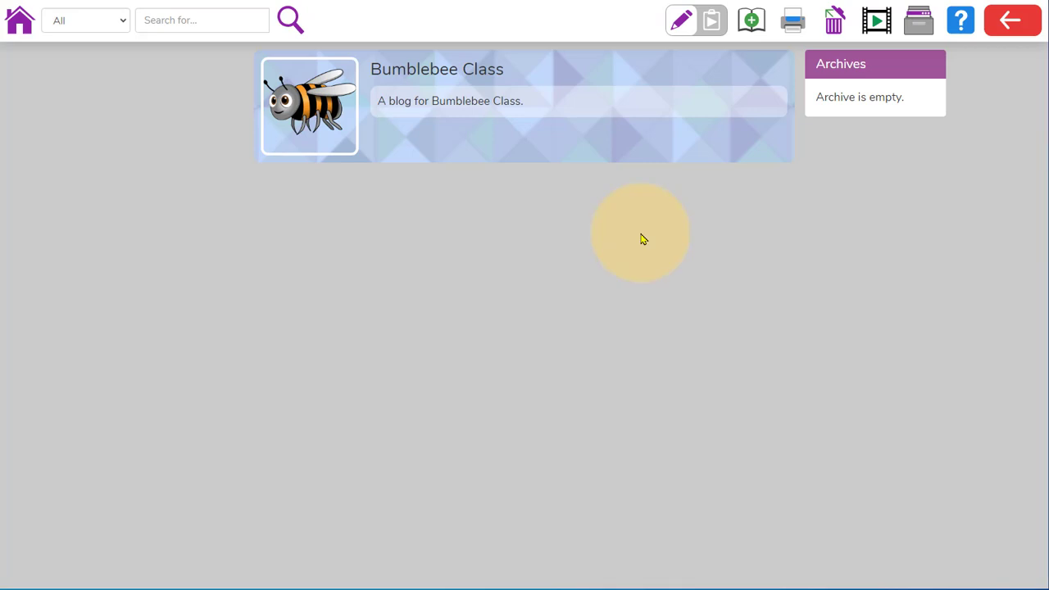
# Create a post titled "My fantastic drawing" whose summary credits the pupil by first name for a "great bumblebee drawing!".
pyautogui.click(755, 31)
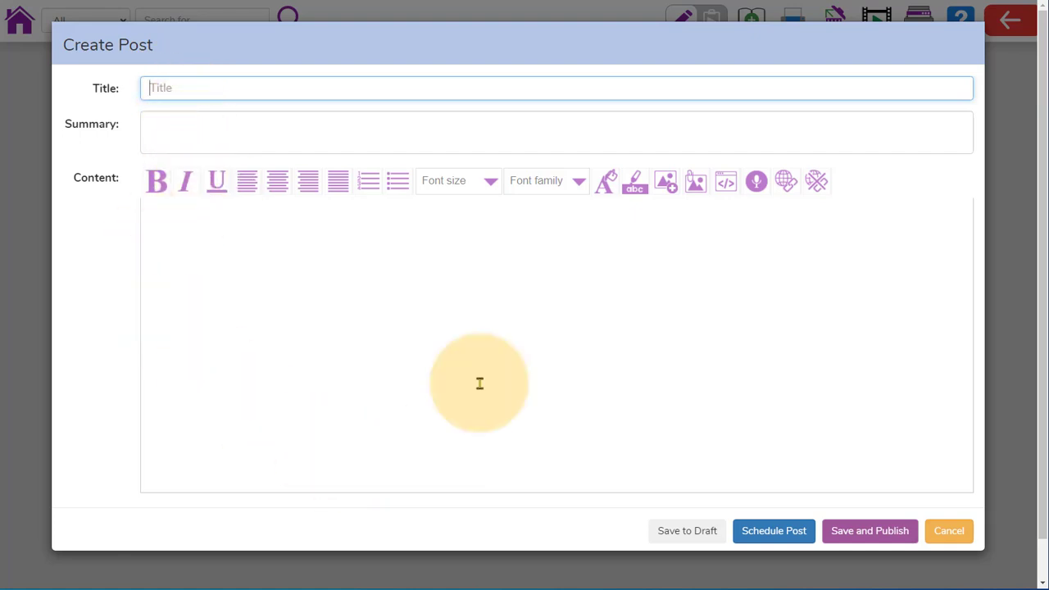
pyautogui.write('My fantastic drawing')
pyautogui.press('Tab')
pyautogui.write("Lucy's great bumblebee drawing!")
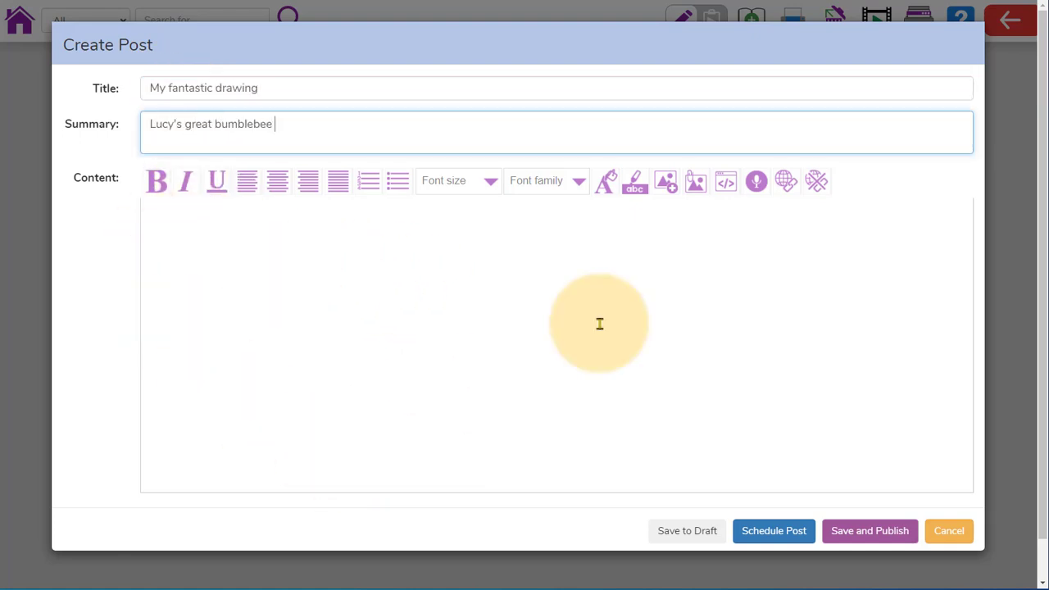
pyautogui.click(265, 246)
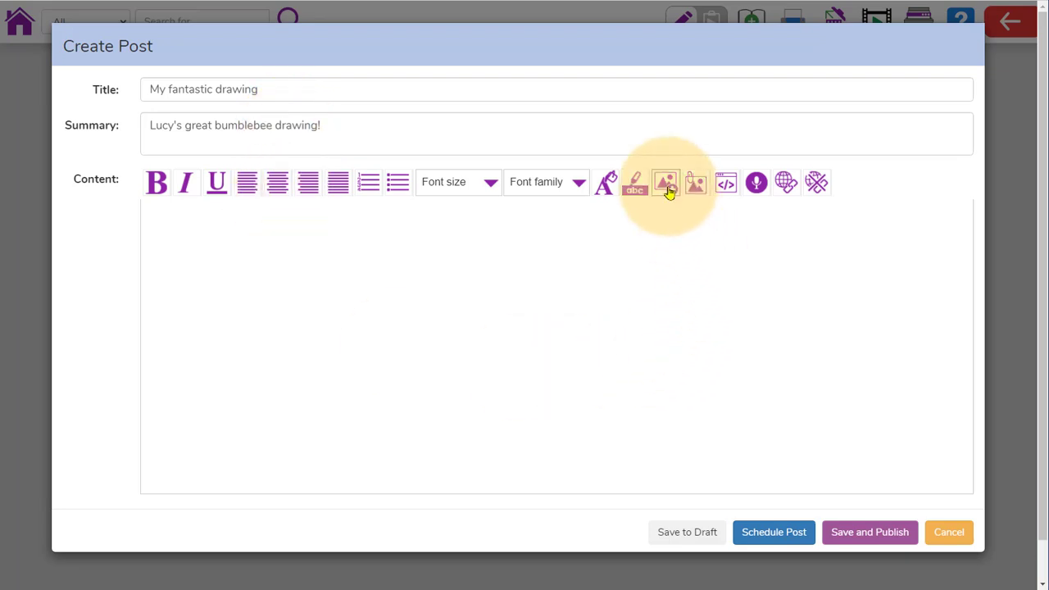
# Insert the bee drawing from the Bumblebee folder into the post's content and publish the post.
pyautogui.click(667, 185)
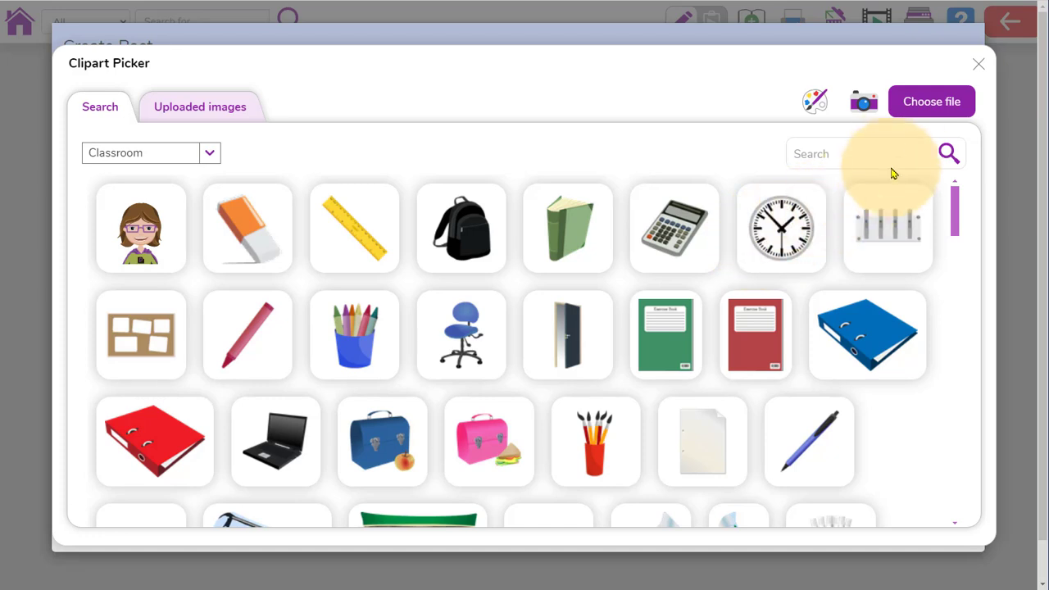
pyautogui.click(910, 120)
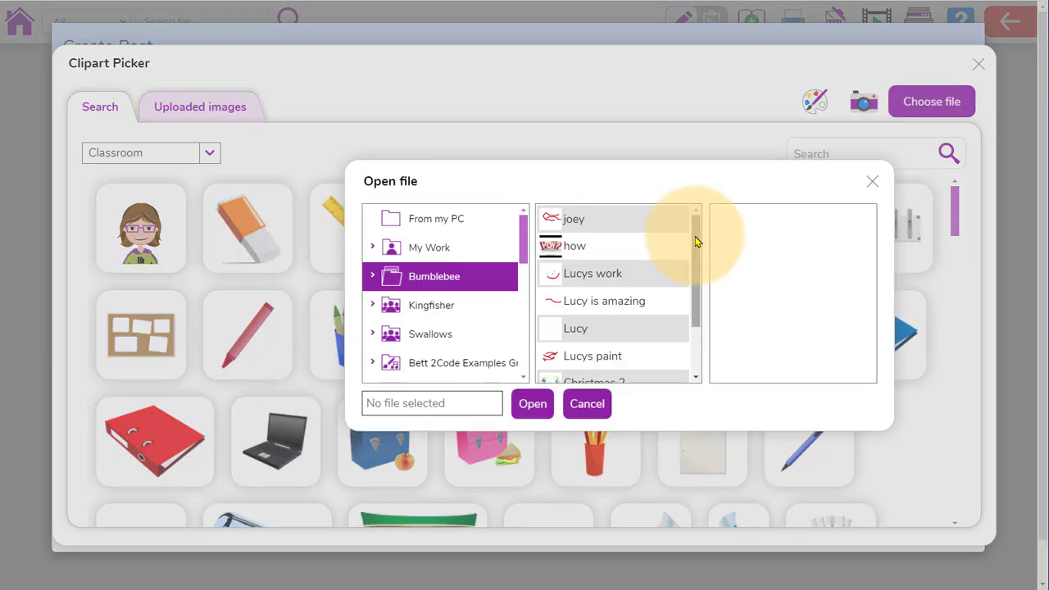
pyautogui.moveTo(695, 241); pyautogui.dragTo(705, 304)
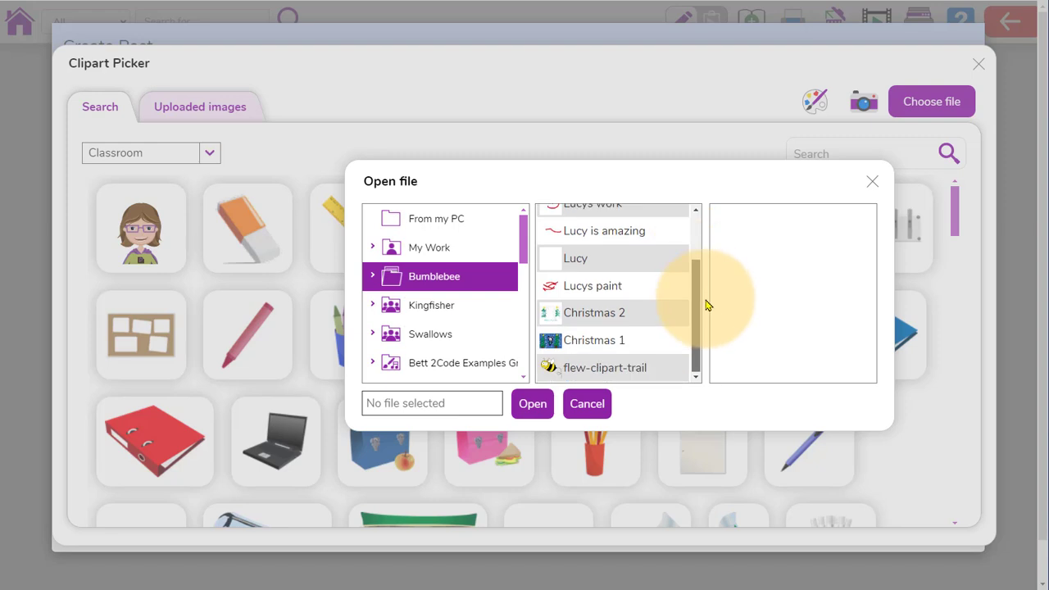
pyautogui.click(649, 371)
pyautogui.click(531, 403)
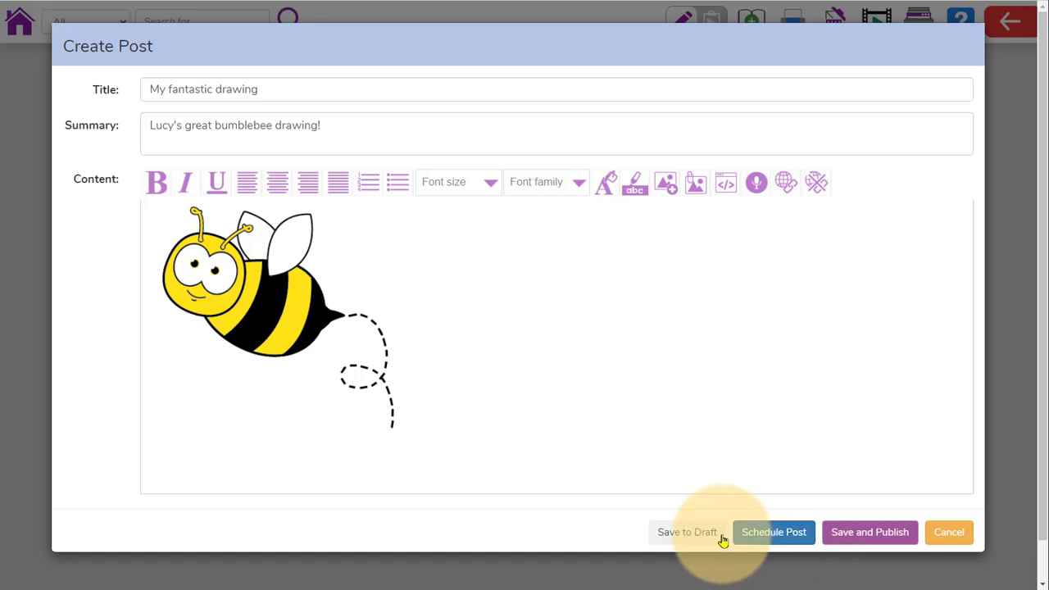
pyautogui.click(866, 534)
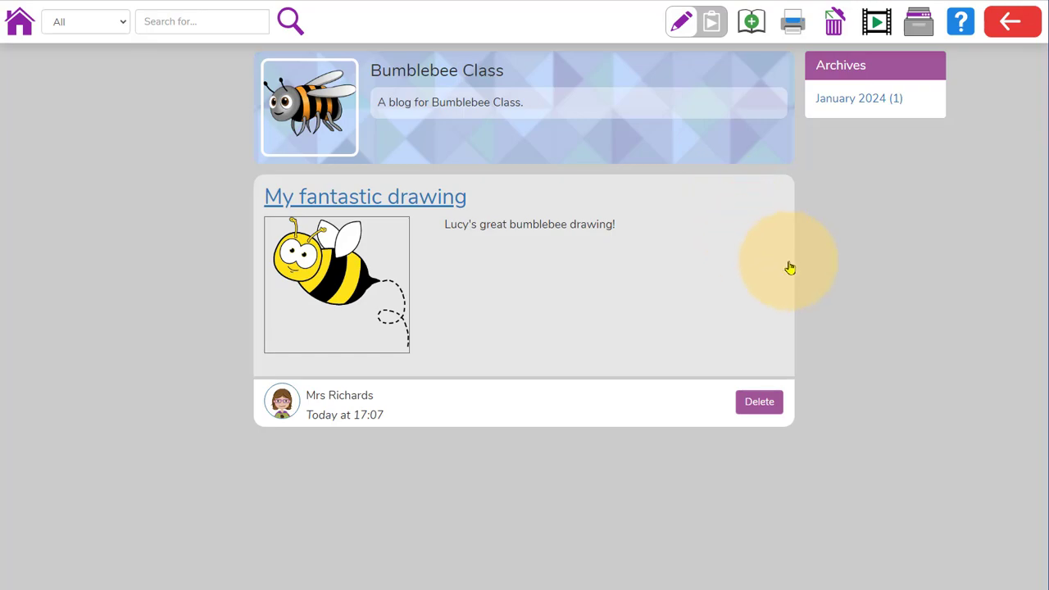
# Leave the teacher's view of the blog and open the Bumblebee Class shared blog while impersonating a pupil.
pyautogui.click(1011, 21)
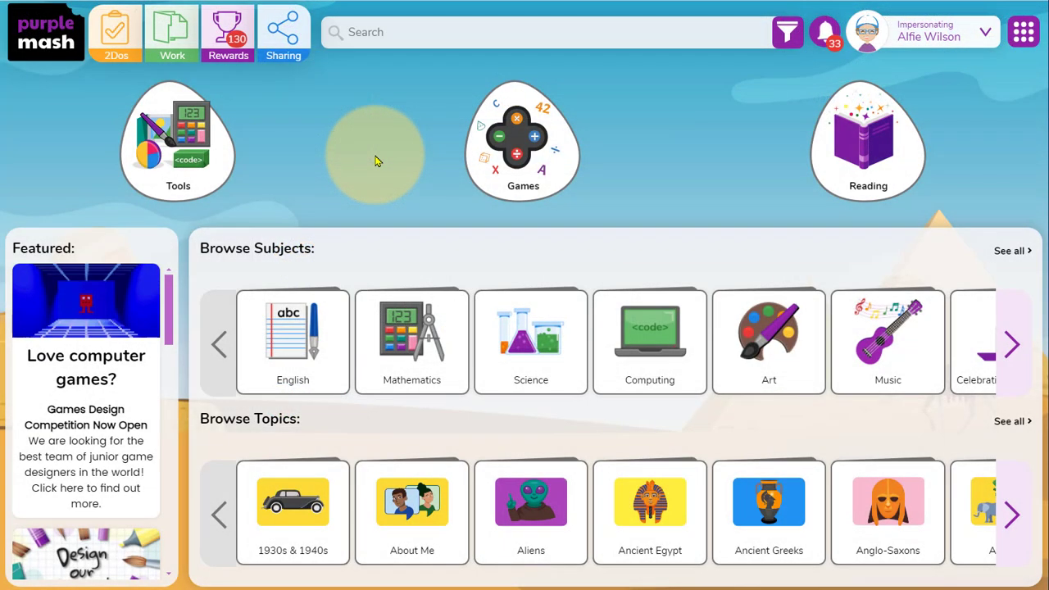
pyautogui.click(282, 49)
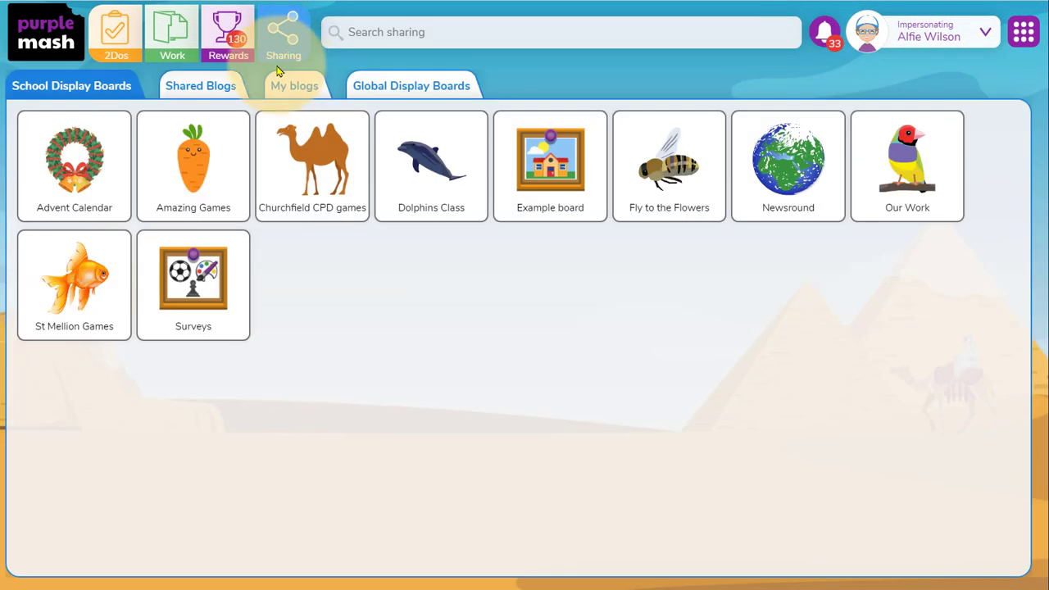
pyautogui.click(218, 86)
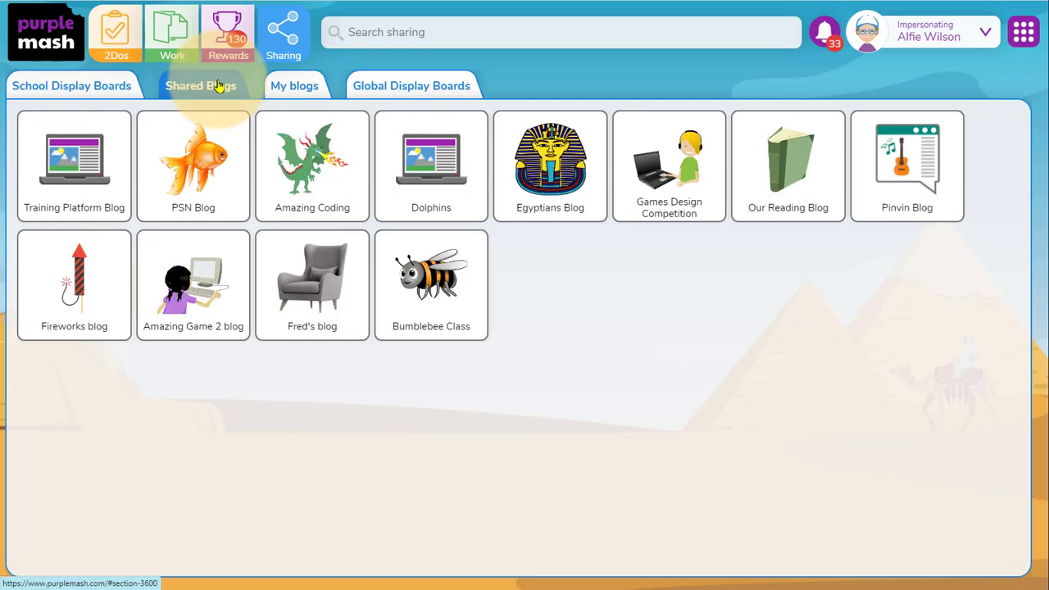
pyautogui.click(458, 292)
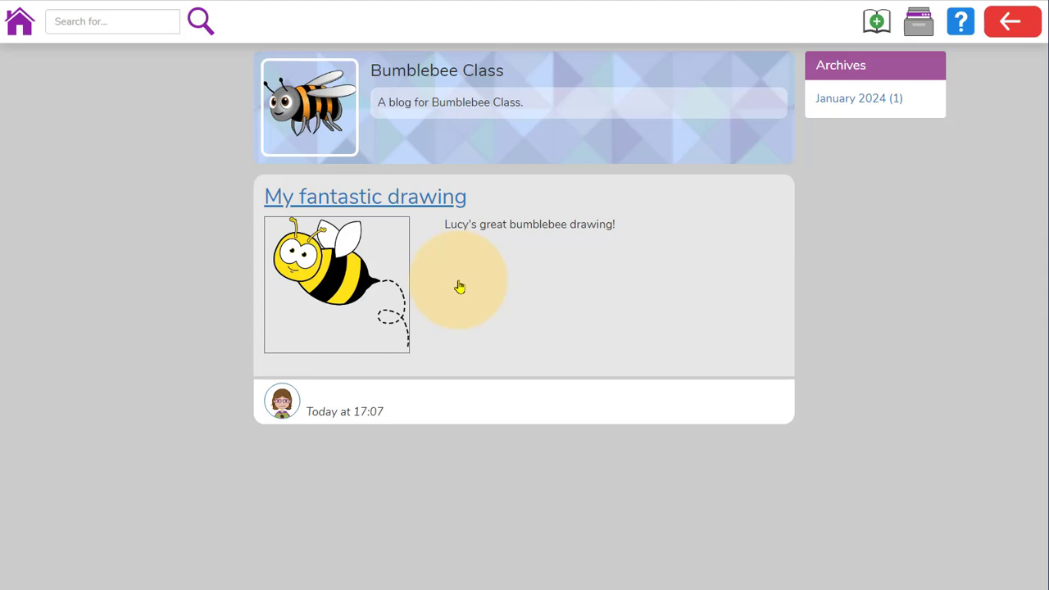
# Post the comment "Great drawing!" with a yellow star on the "My fantastic drawing" post and return to the blog's front page.
pyautogui.click(433, 212)
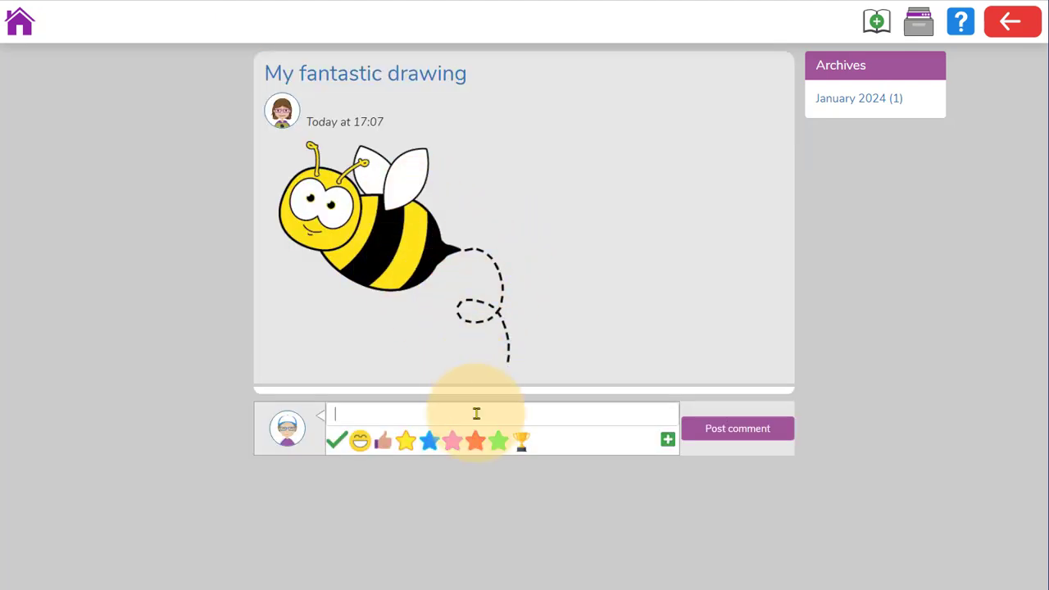
pyautogui.click(407, 444)
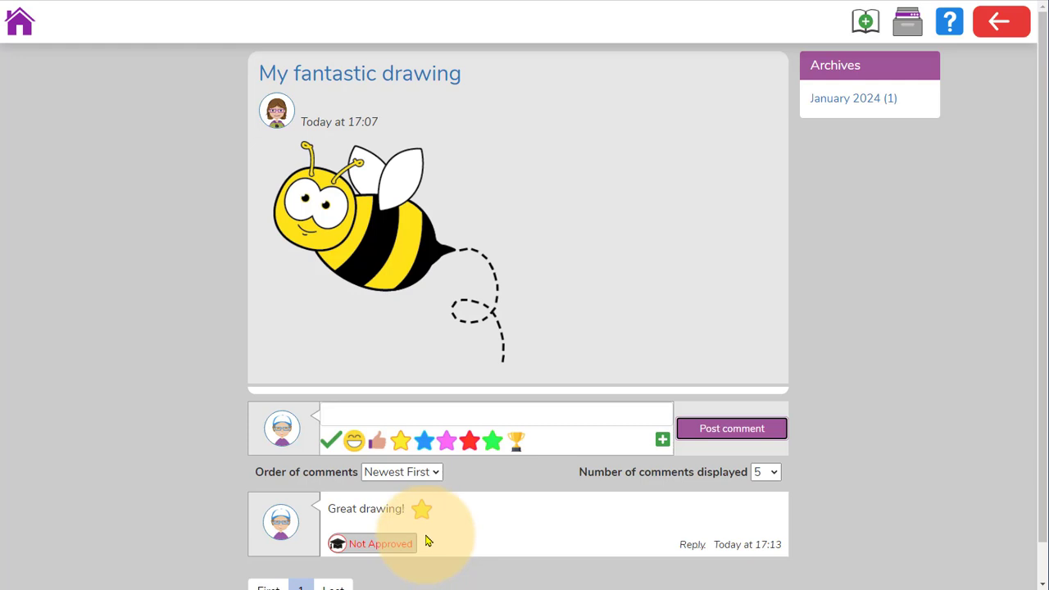
pyautogui.click(20, 24)
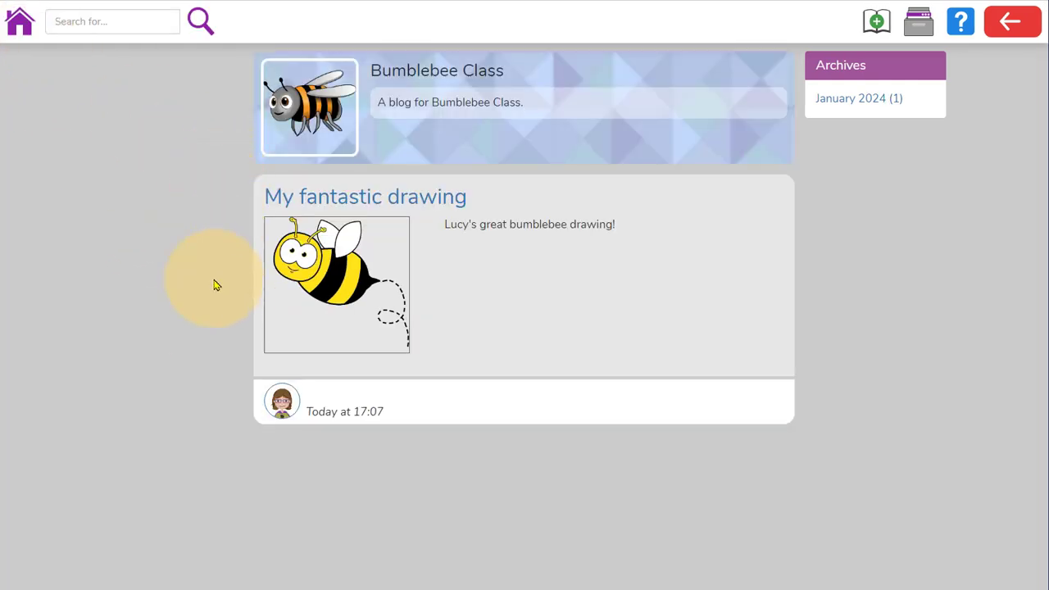
# Create and publish a post titled with the pupil's first name, summarised "My amazing post!" and containing the flower drawing from My Work.
pyautogui.click(867, 30)
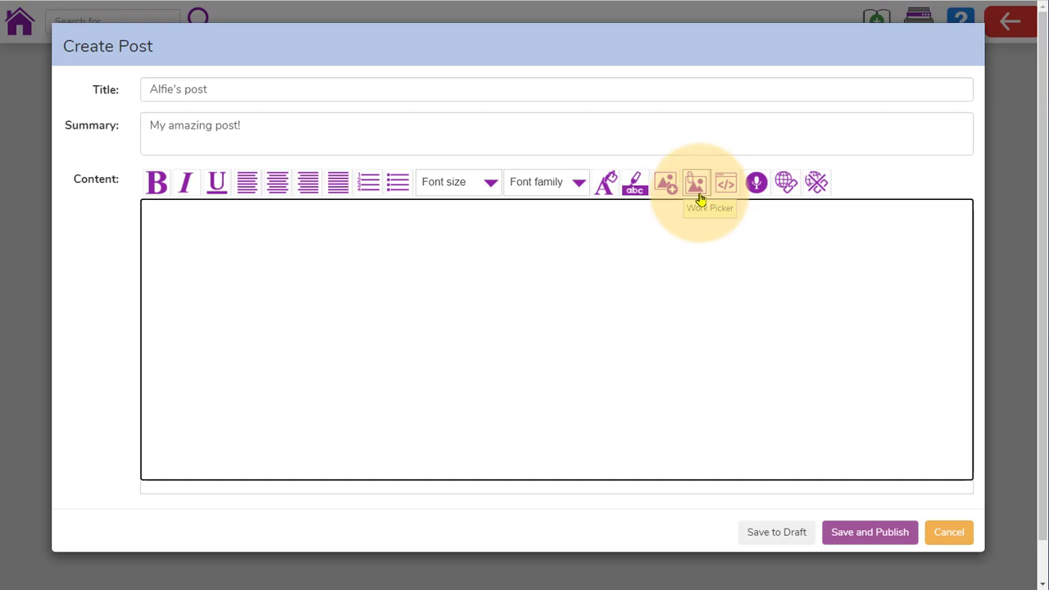
pyautogui.click(697, 187)
pyautogui.moveTo(725, 199); pyautogui.dragTo(726, 188)
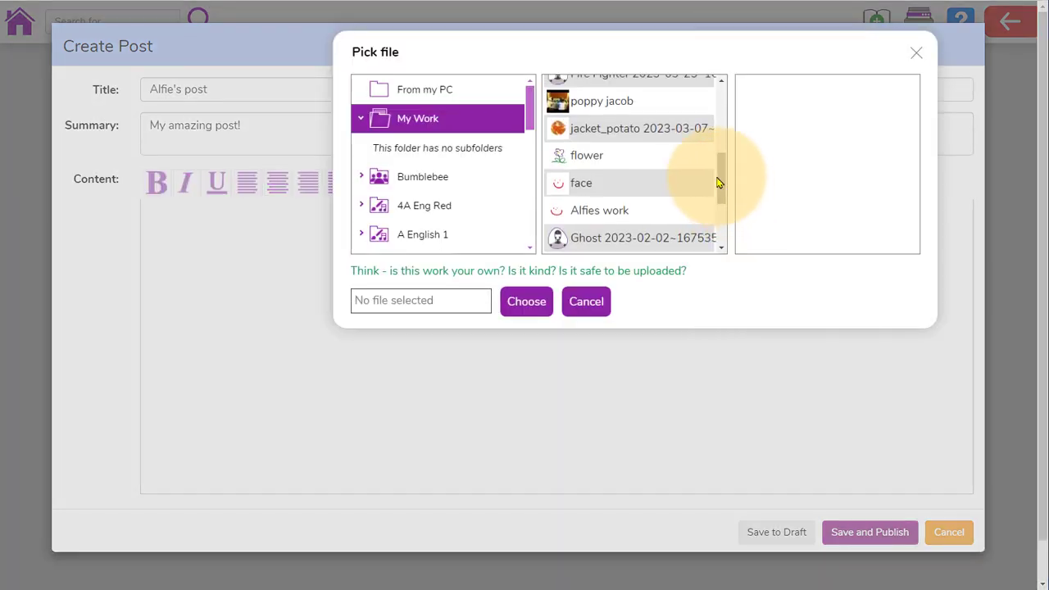
pyautogui.click(680, 157)
pyautogui.click(524, 300)
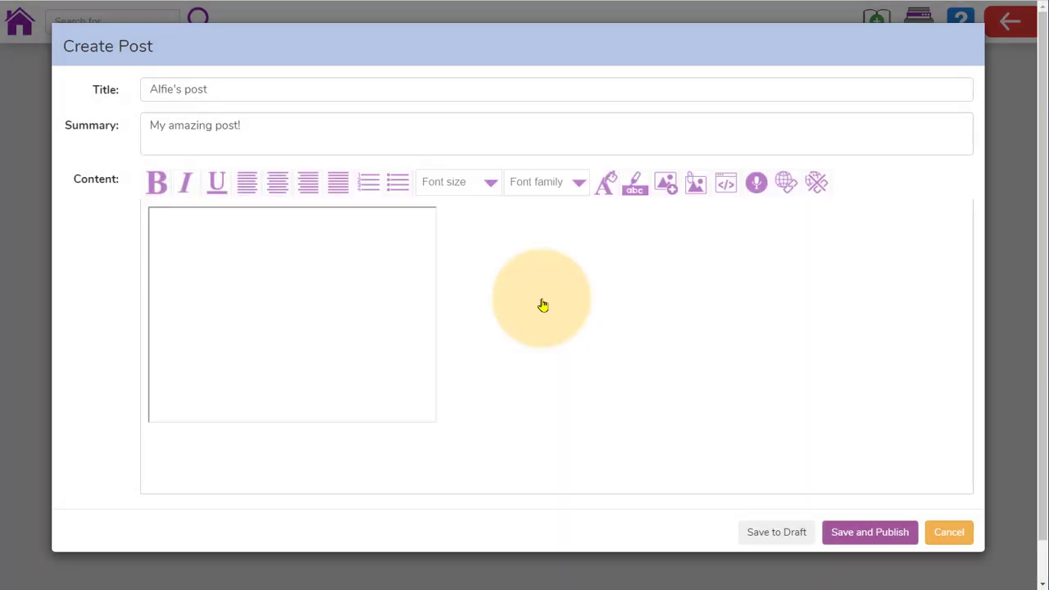
pyautogui.click(863, 536)
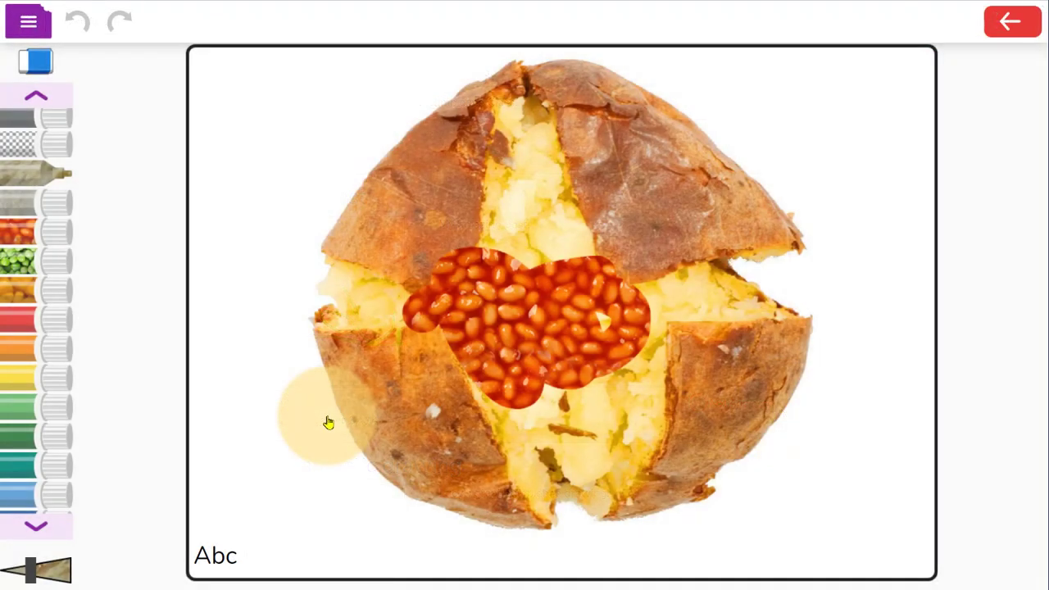
# Share the jacket potato picture to the Bumblebee Class blog, titled "My Jacket Potato" with a summary crediting the pupil by first name, and publish it.
pyautogui.click(37, 31)
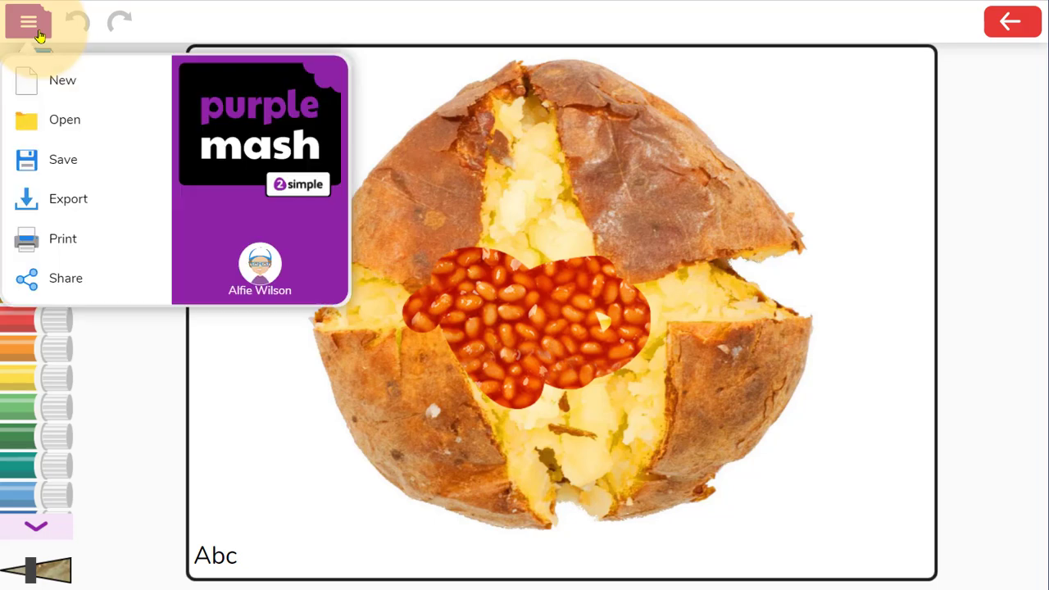
pyautogui.click(72, 276)
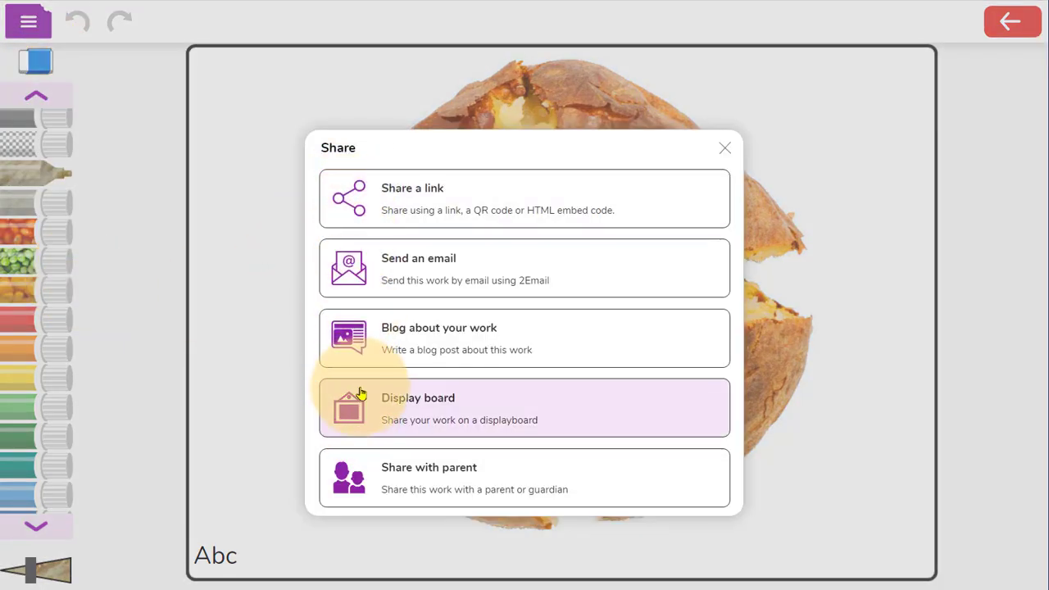
pyautogui.click(369, 348)
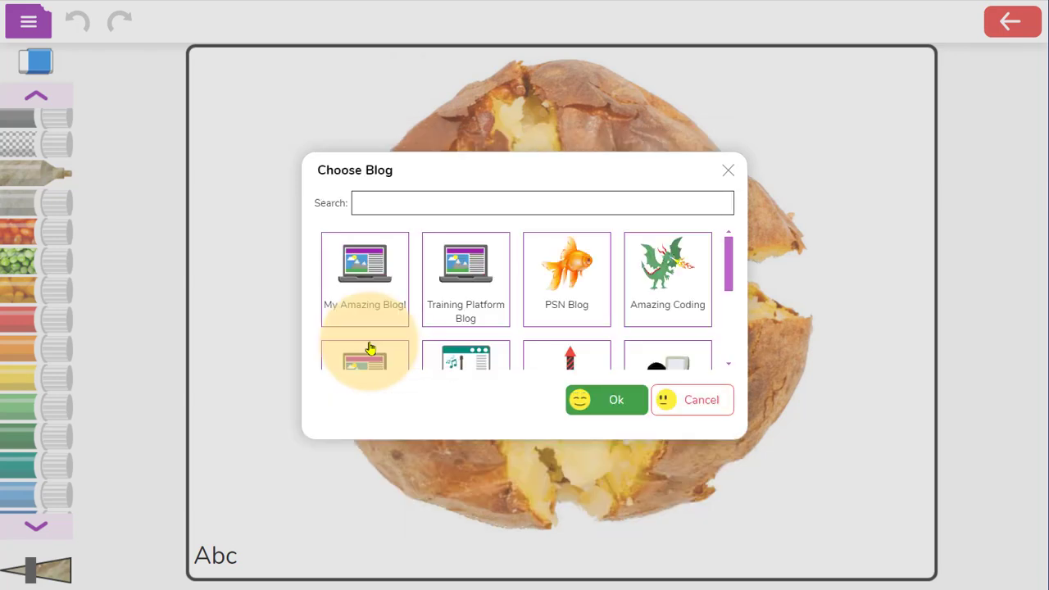
pyautogui.scroll(-4, 459, 311)
pyautogui.doubleClick(463, 310)
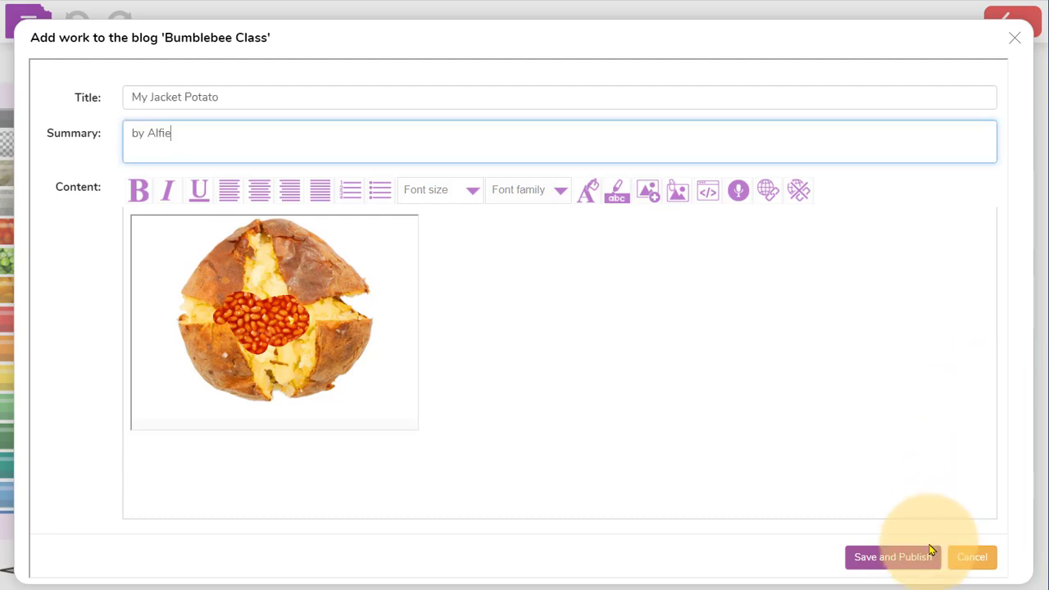
pyautogui.click(916, 560)
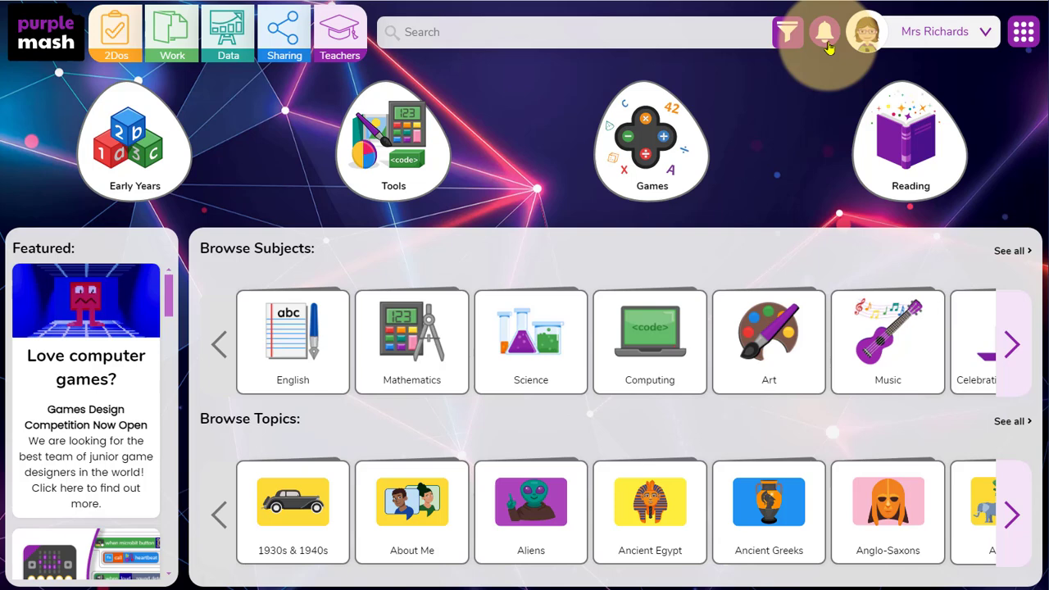
# Open the newest post awaiting approval from the teacher's alerts and approve it.
pyautogui.click(826, 39)
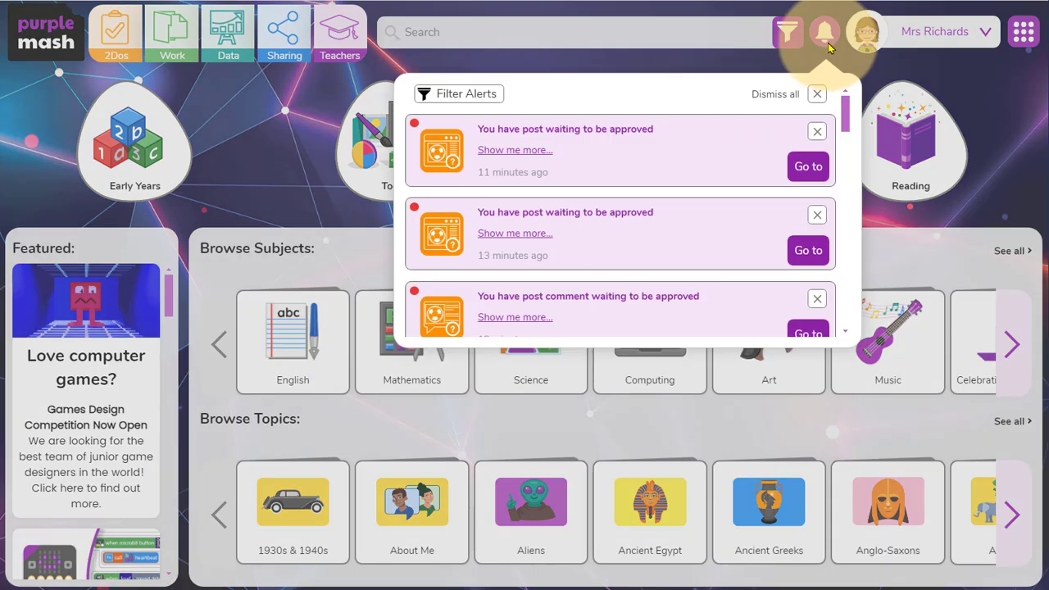
pyautogui.scroll(-1, 844, 114)
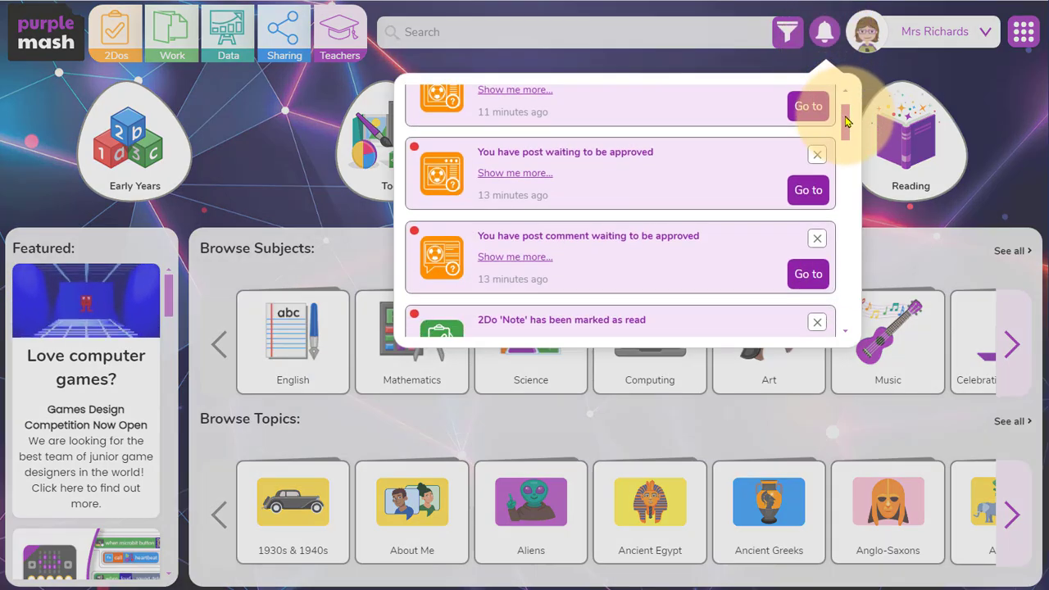
pyautogui.scroll(2, 847, 120)
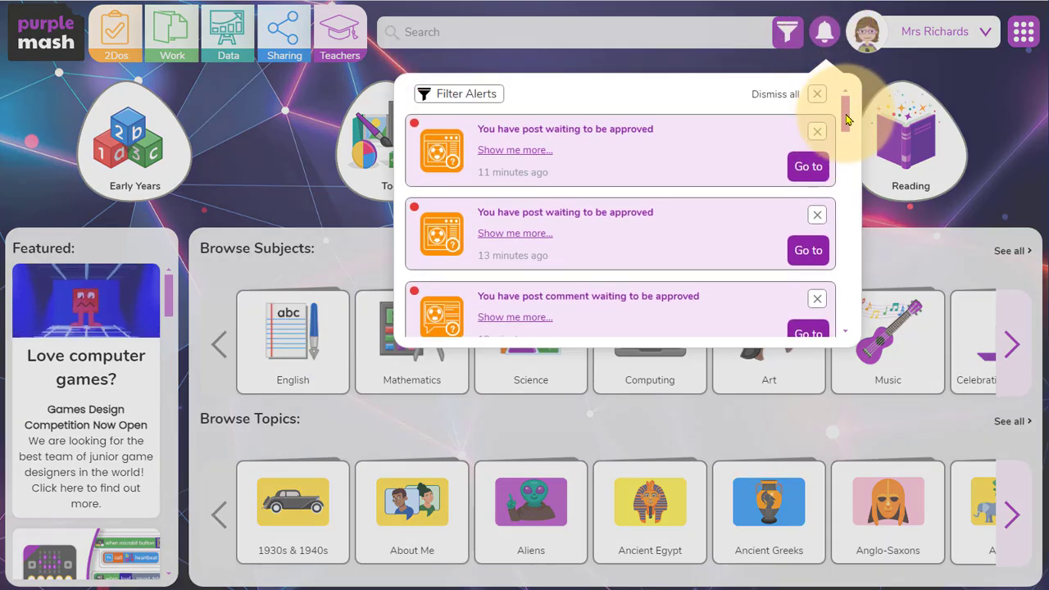
pyautogui.click(808, 166)
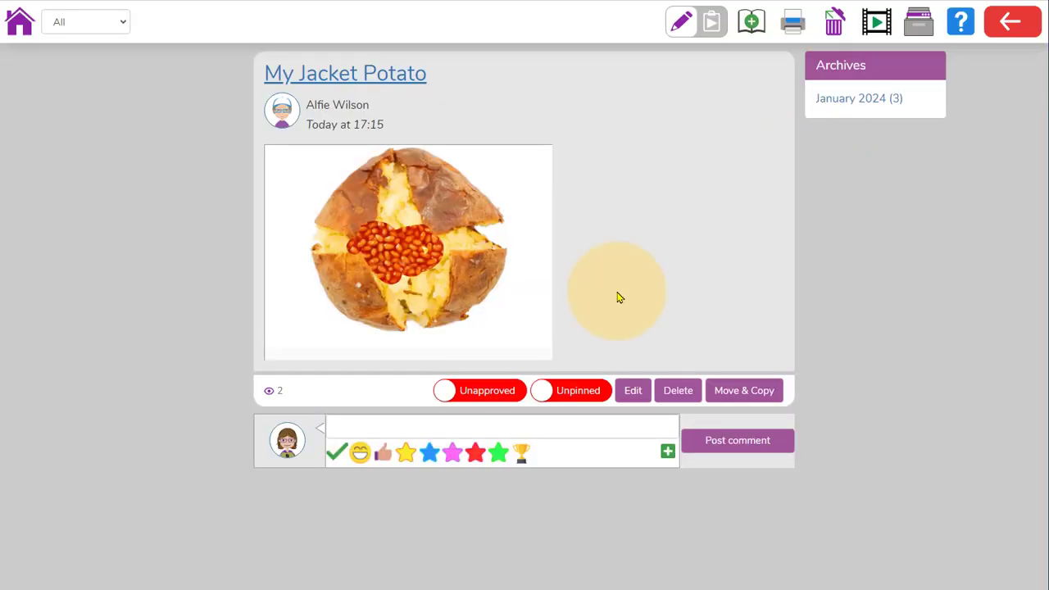
pyautogui.click(494, 397)
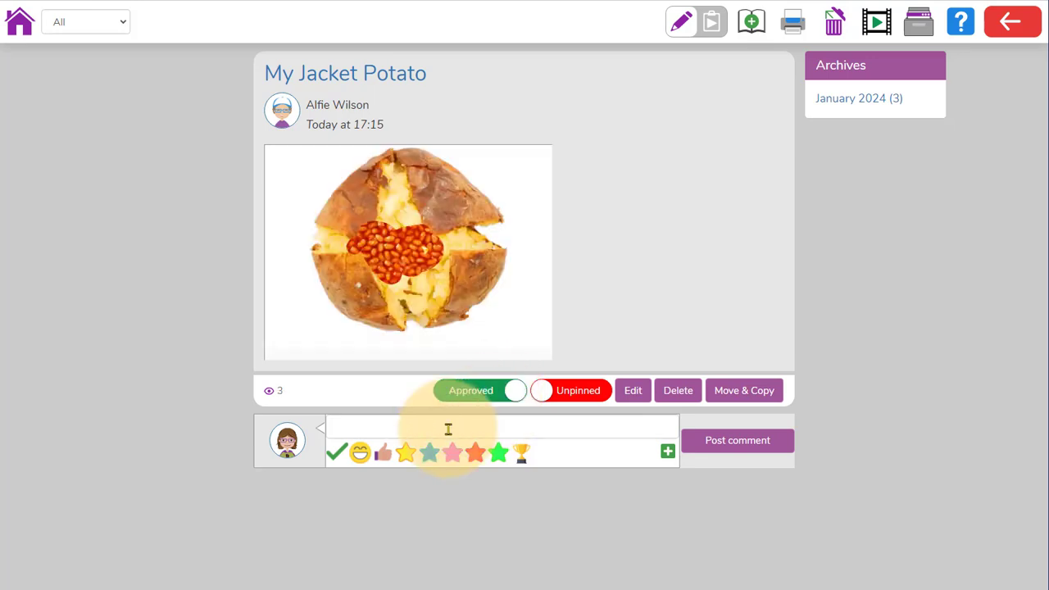
# Post a laughing-face emoji comment on the "My Jacket Potato" post and return to the blog's front page.
pyautogui.click(360, 452)
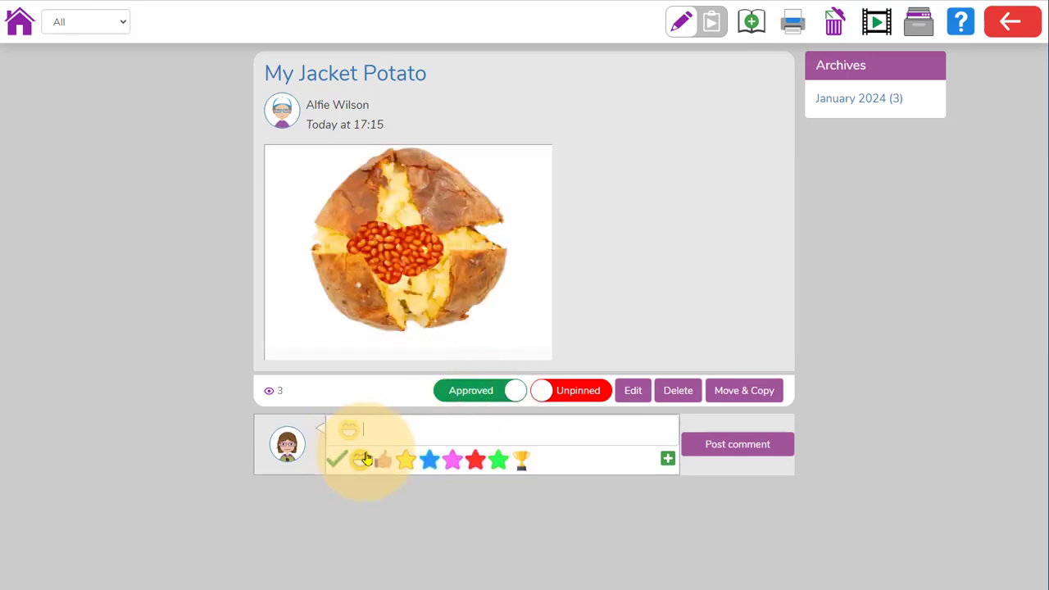
pyautogui.click(749, 441)
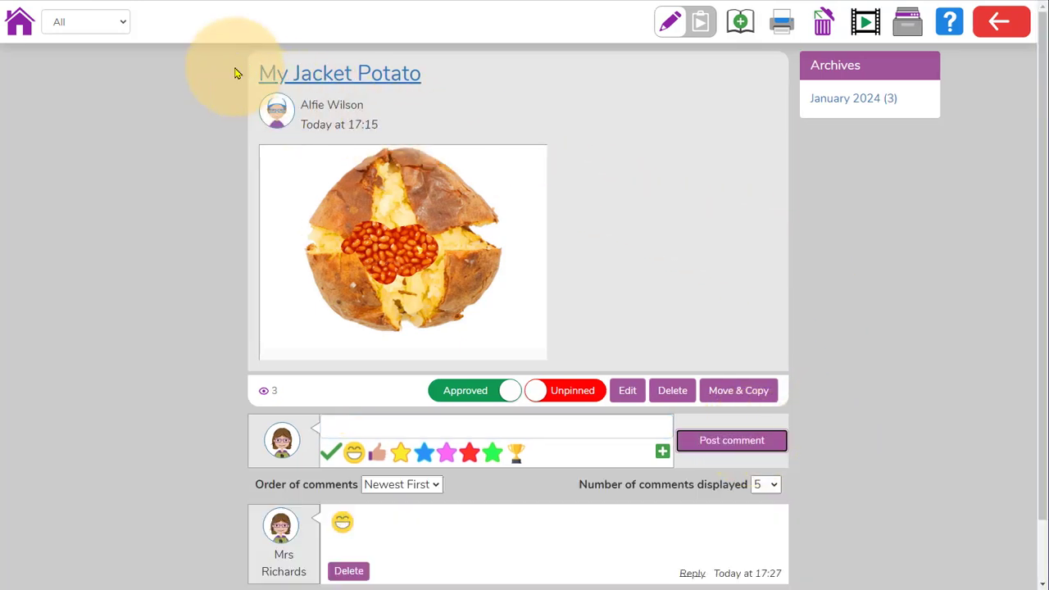
pyautogui.click(19, 23)
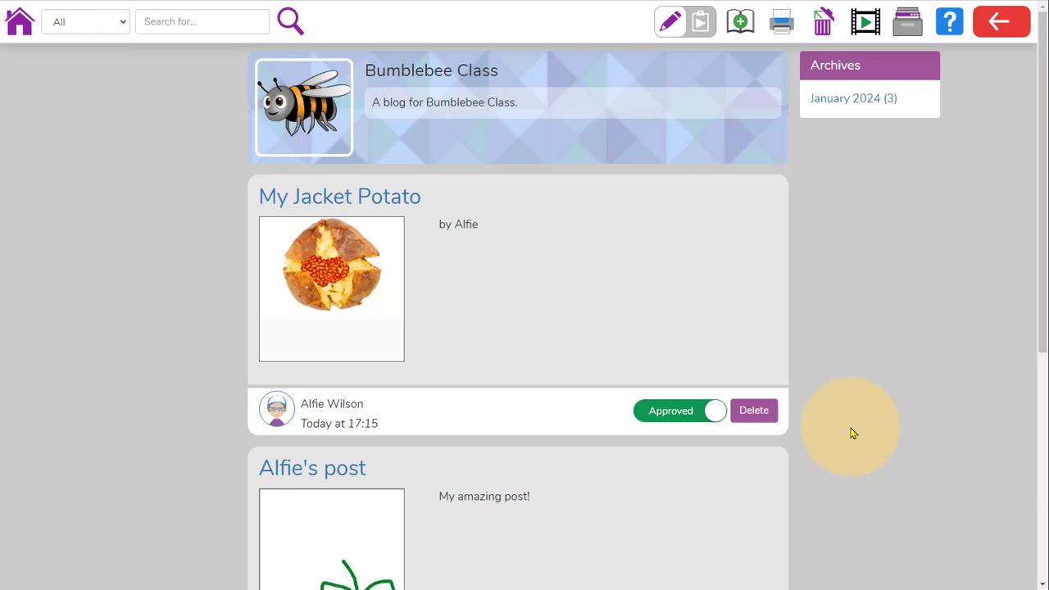
# Approve the flower drawing post and the "Great drawing!" comment on "My fantastic drawing", and return to the blog's front page.
pyautogui.scroll(-2, 851, 432)
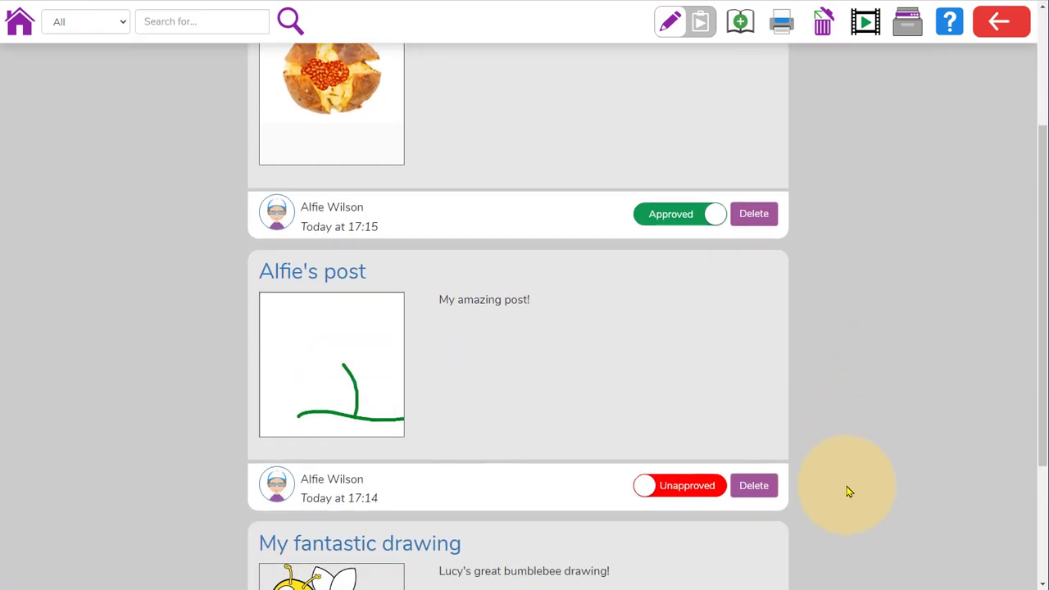
pyautogui.click(685, 496)
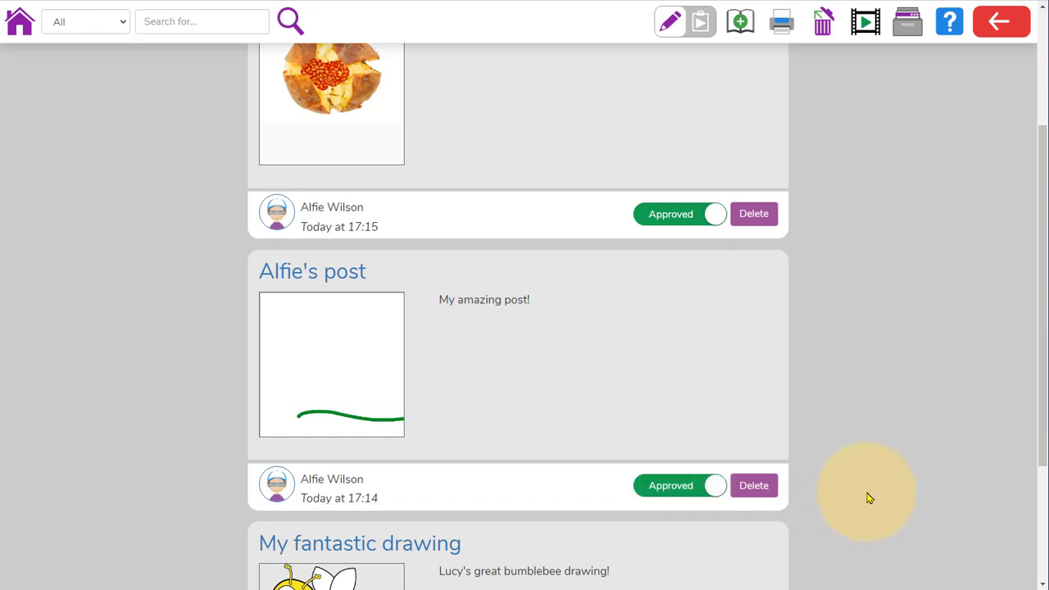
pyautogui.scroll(-2, 868, 498)
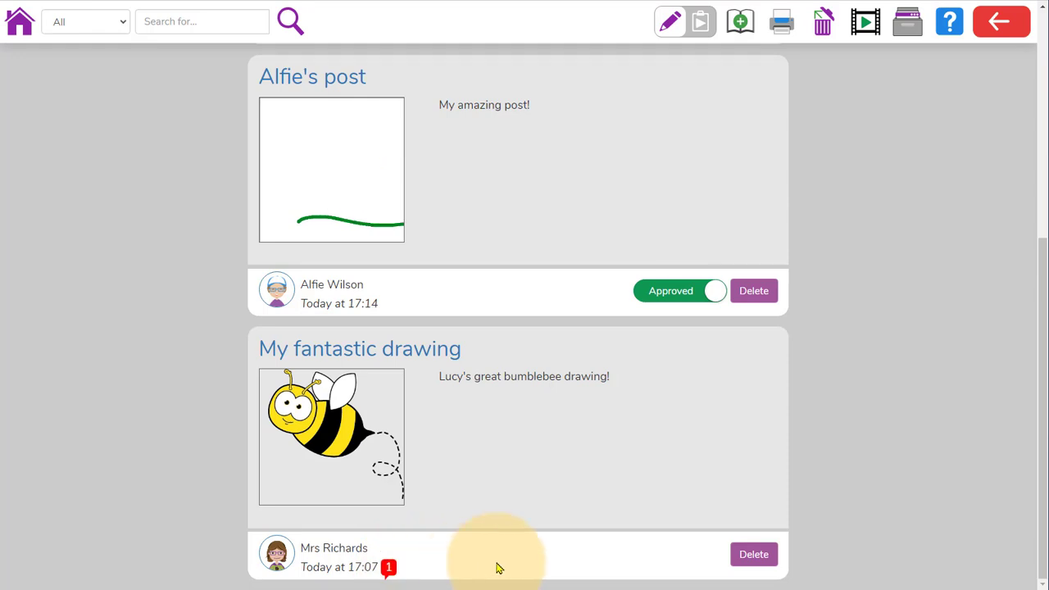
pyautogui.click(442, 355)
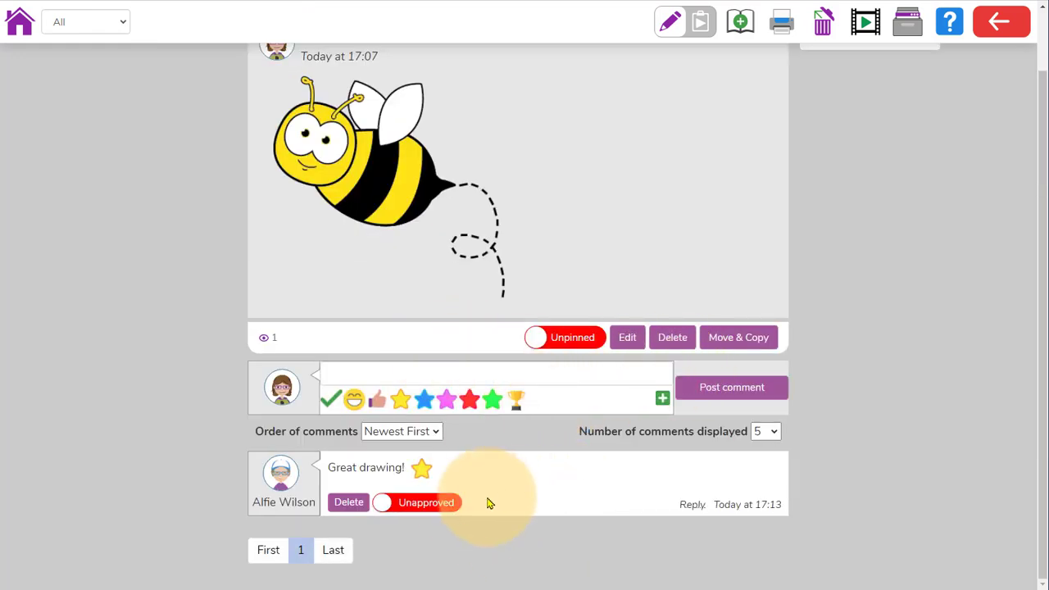
pyautogui.click(456, 504)
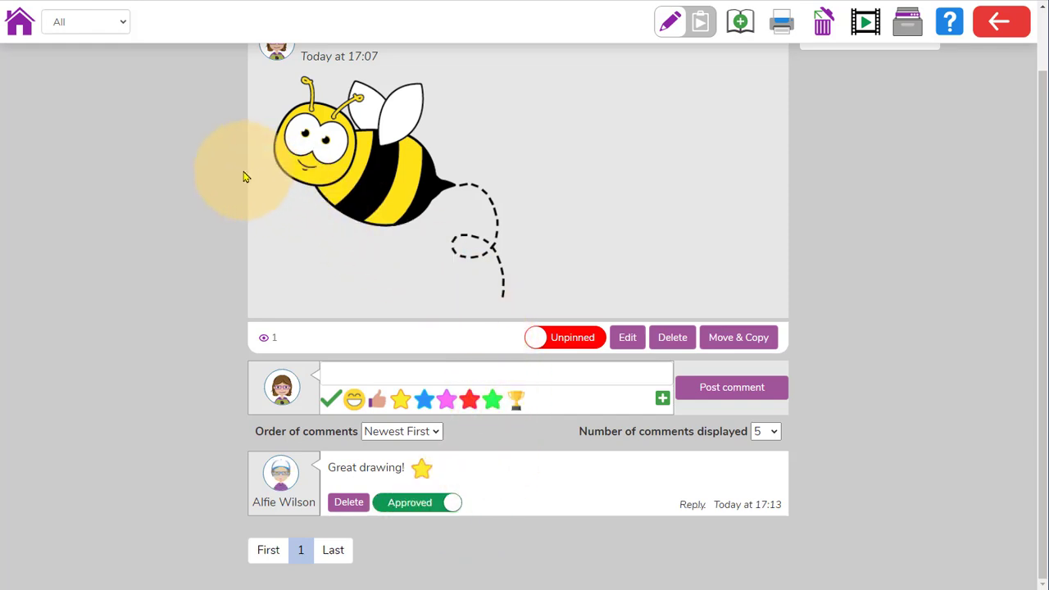
pyautogui.click(21, 42)
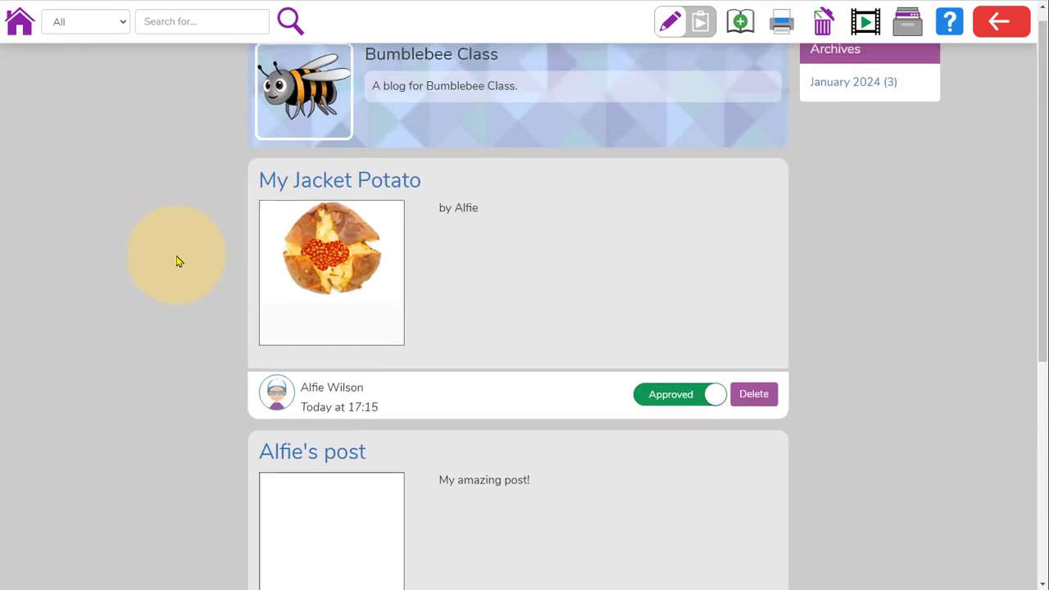
pyautogui.scroll(-5, 188, 272)
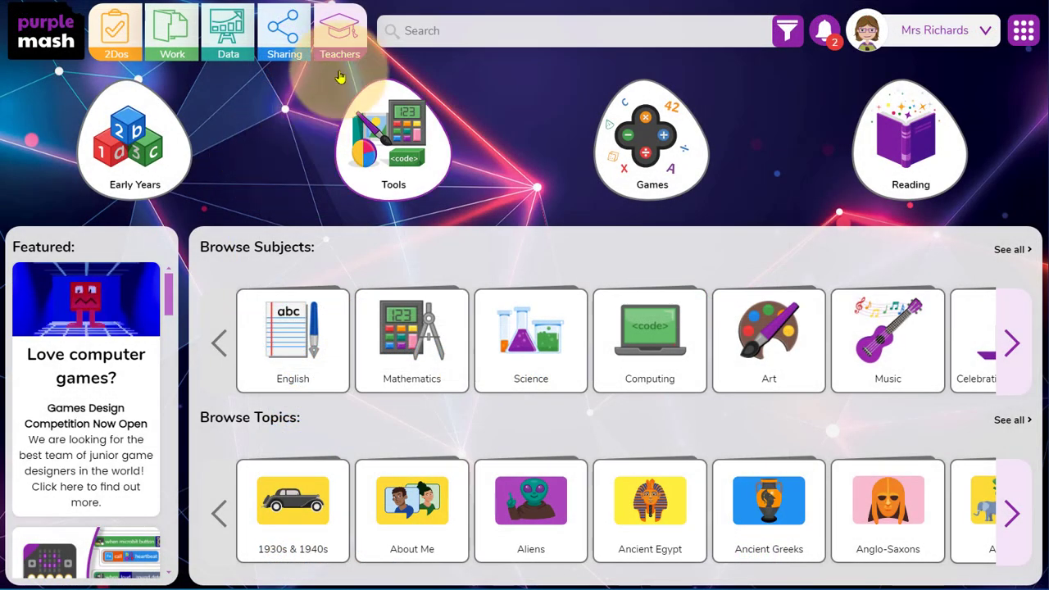
# Open the teachers' Professional Development resources and view the description of Mash Chats.
pyautogui.click(340, 61)
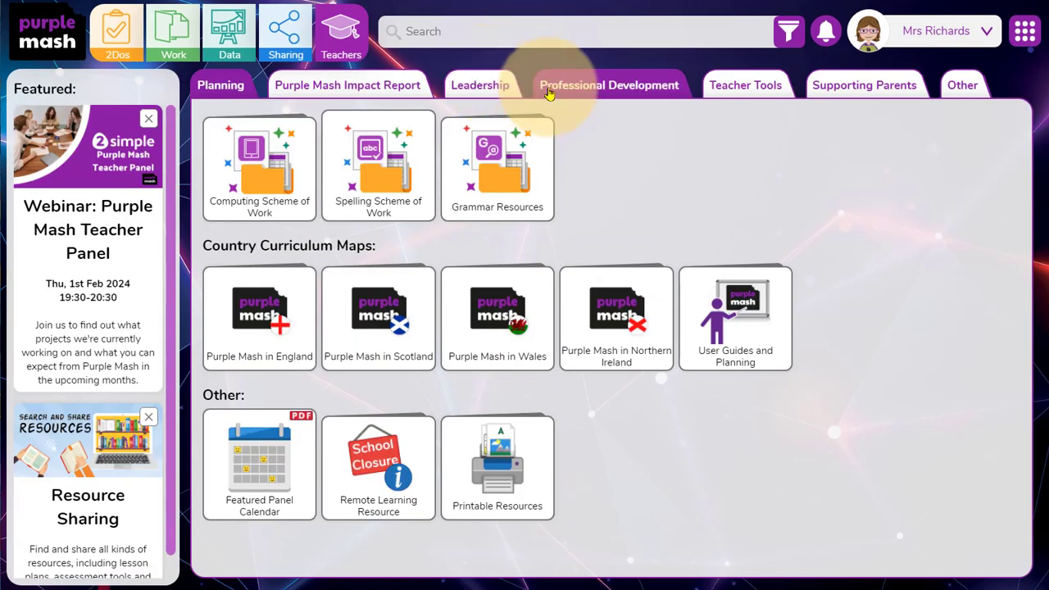
pyautogui.click(626, 93)
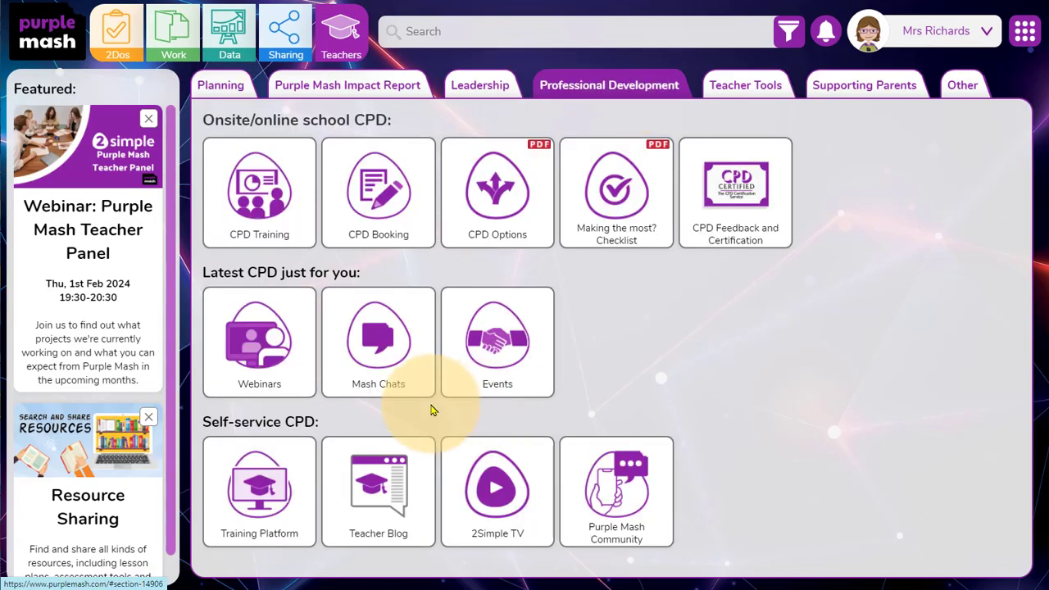
pyautogui.moveTo(421, 392)
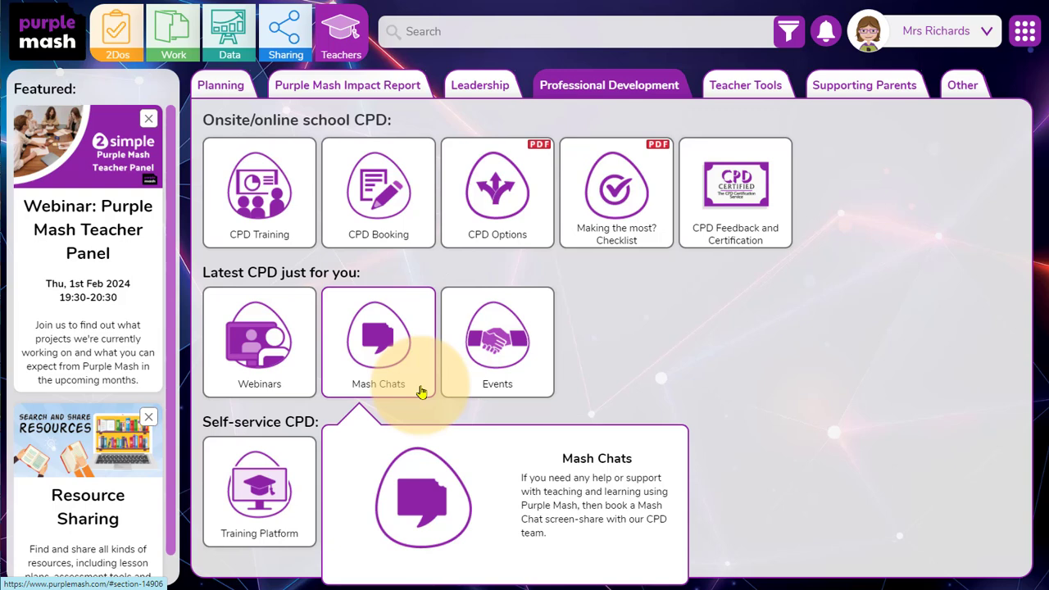